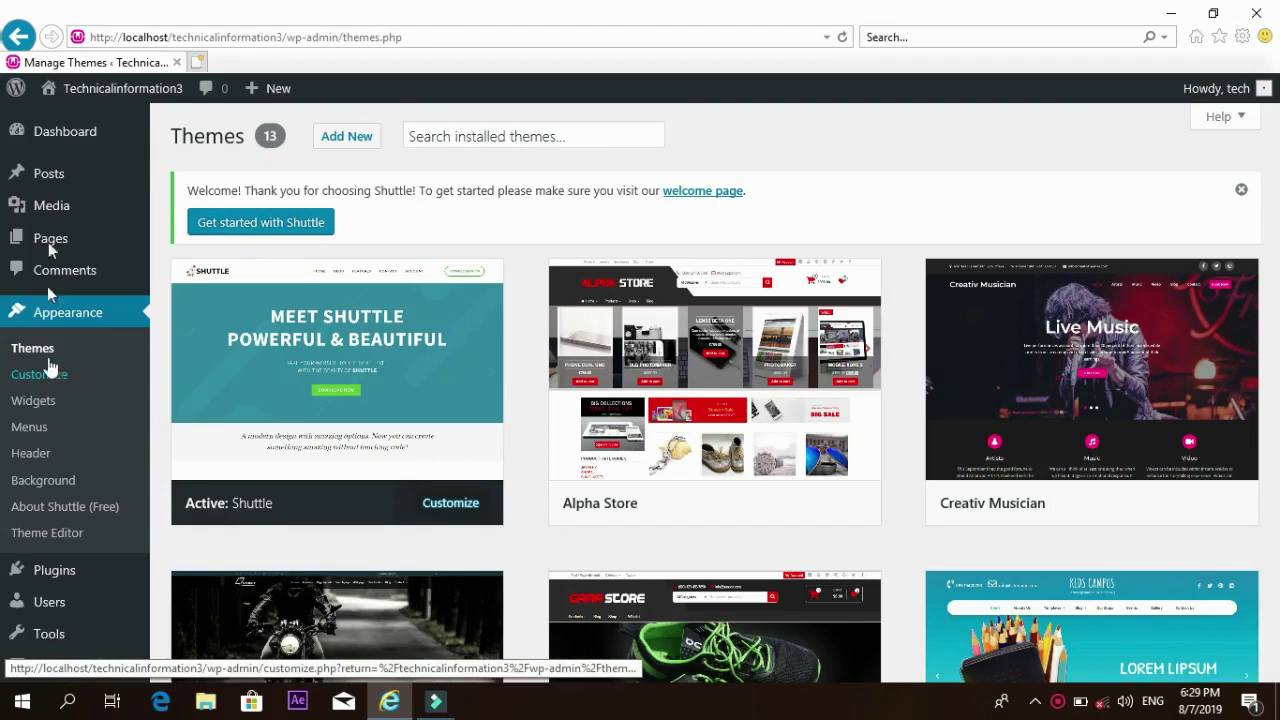
Open the live site from the admin area and look over its front page.
mouse_move(100, 88)
click(65, 121)
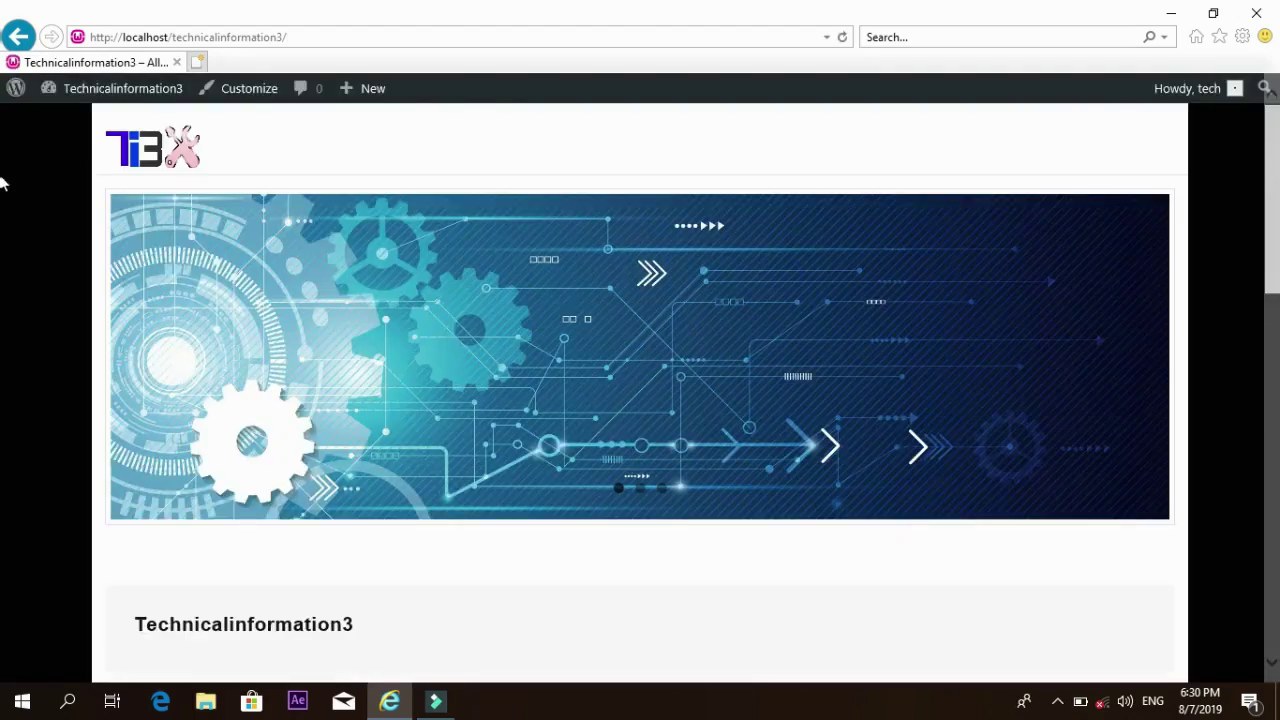
scroll(3, 289, down, 3)
scroll(3, 200, up, 3)
Return to the dashboard, open the Theme Editor, and look through Shuttle's stylesheet code and list of theme files.
mouse_move(100, 97)
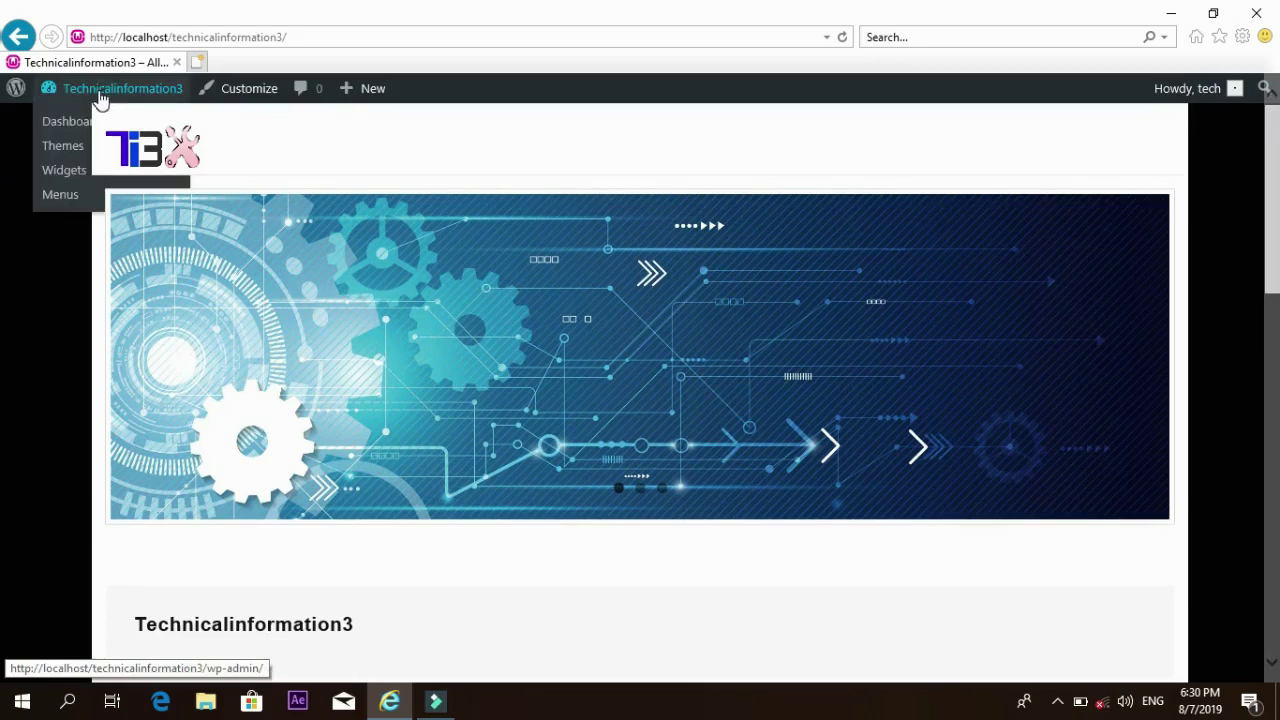
click(70, 124)
mouse_move(45, 392)
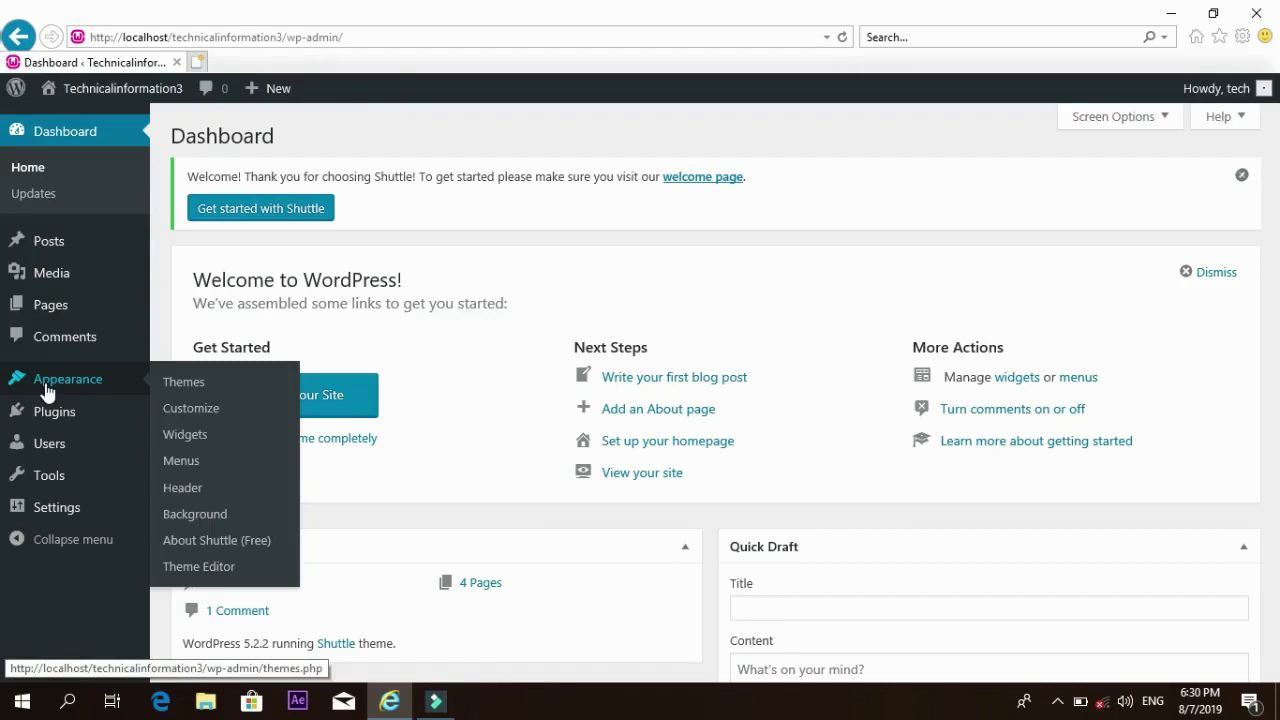
click(46, 390)
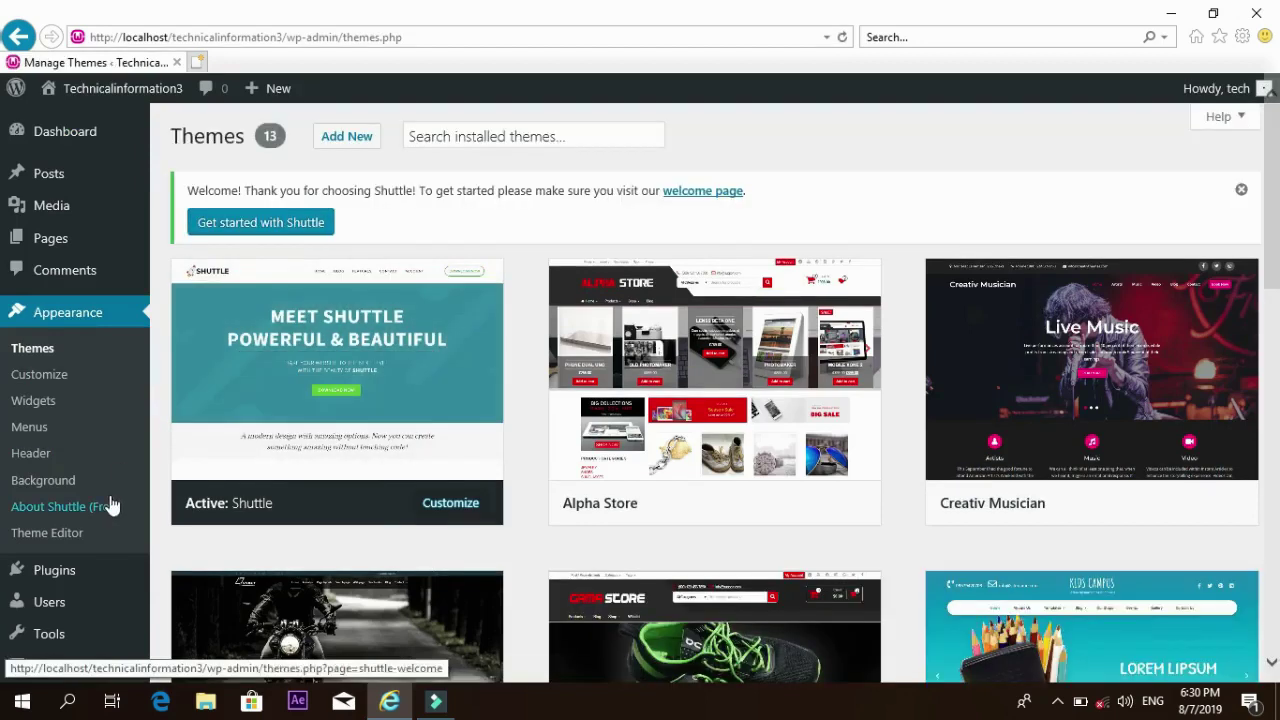
click(44, 537)
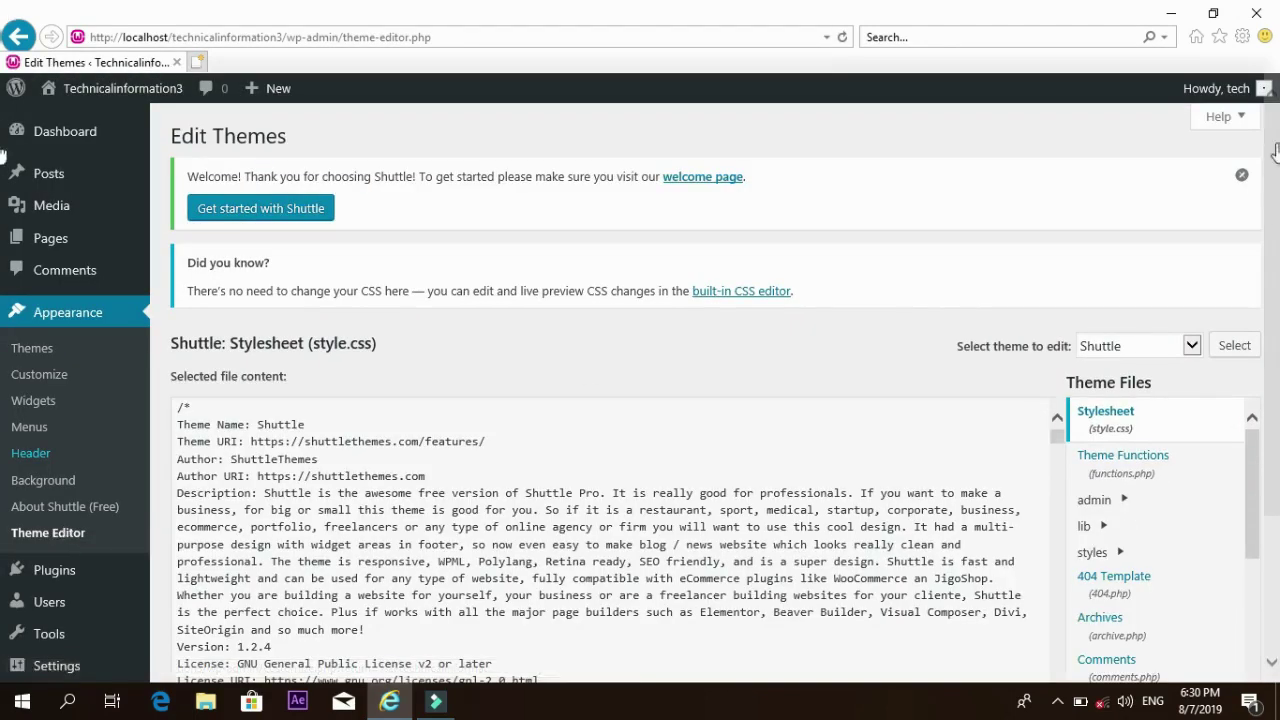
drag(1251, 446, 1257, 523)
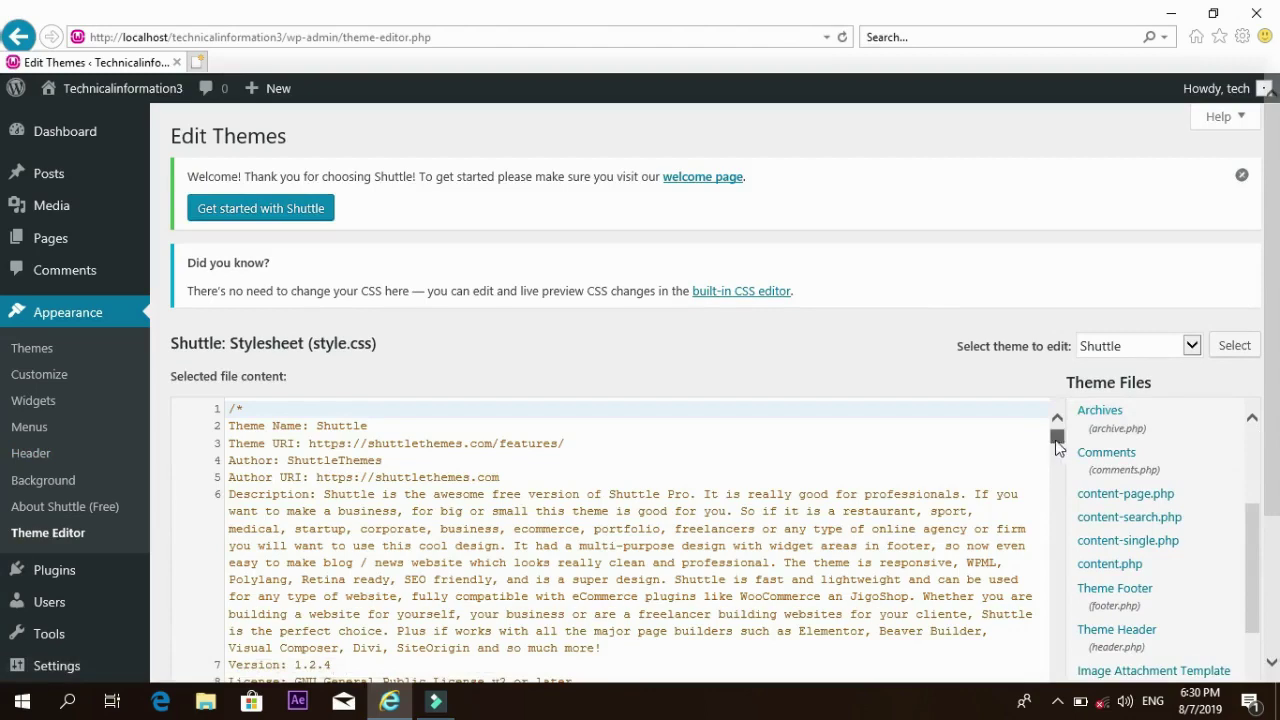
drag(1060, 441, 1058, 478)
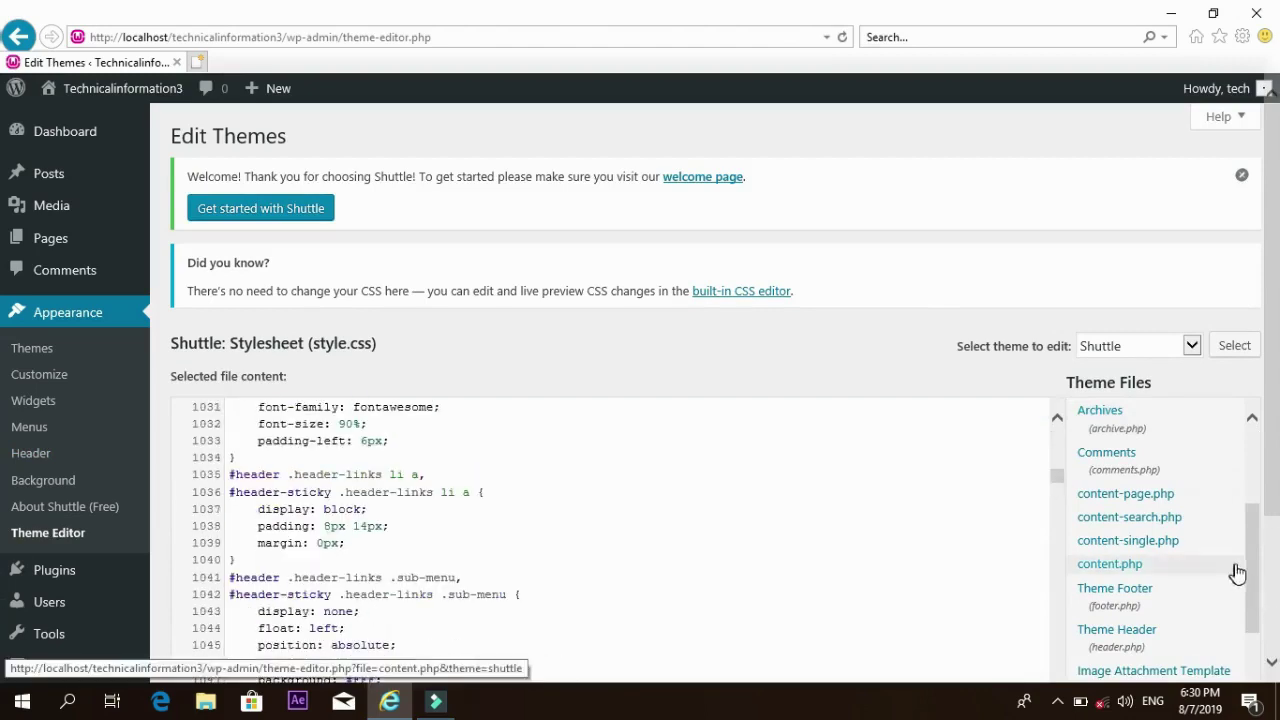
drag(1251, 583, 1250, 495)
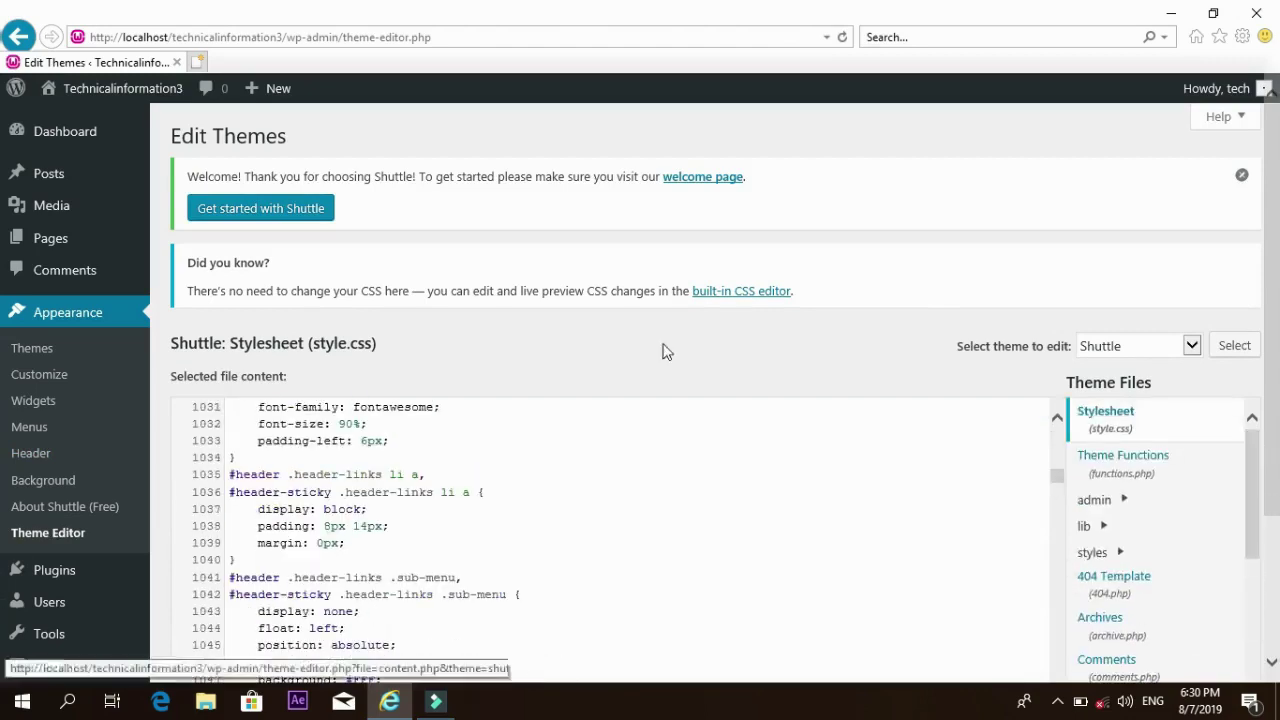
Activate the Nisarg theme from the installed themes.
click(45, 352)
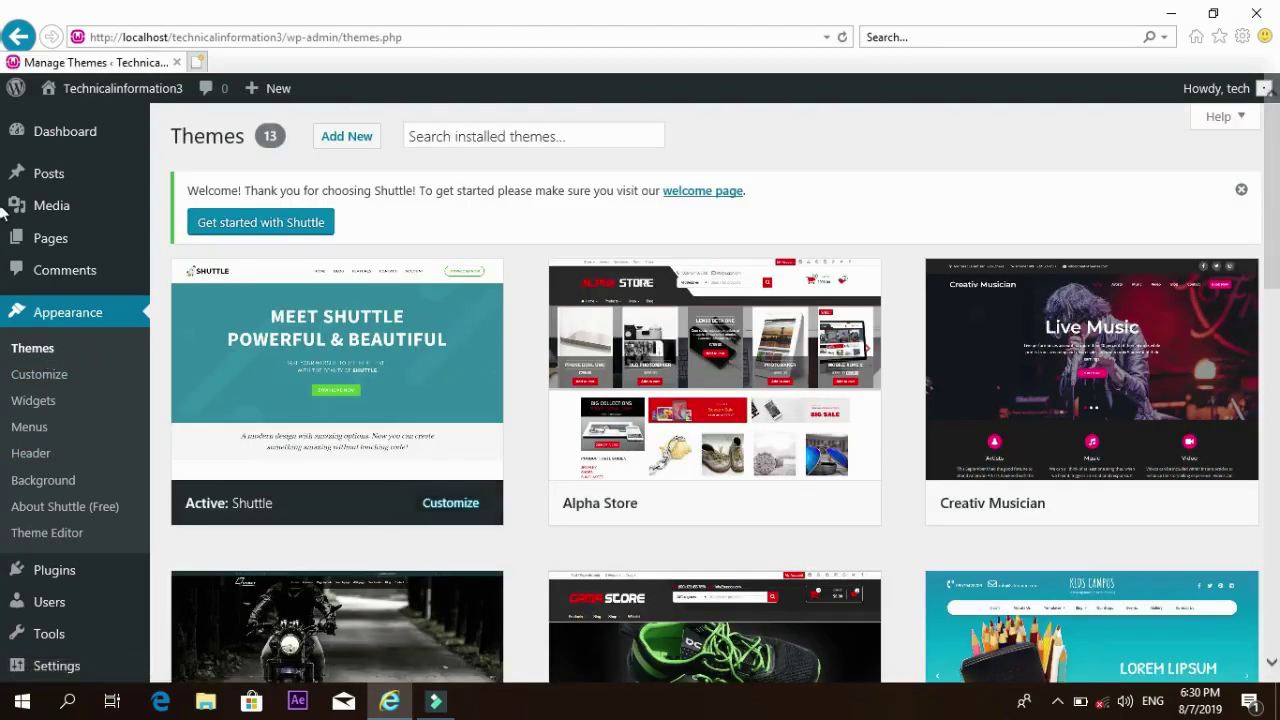
scroll(5, 212, down, 4)
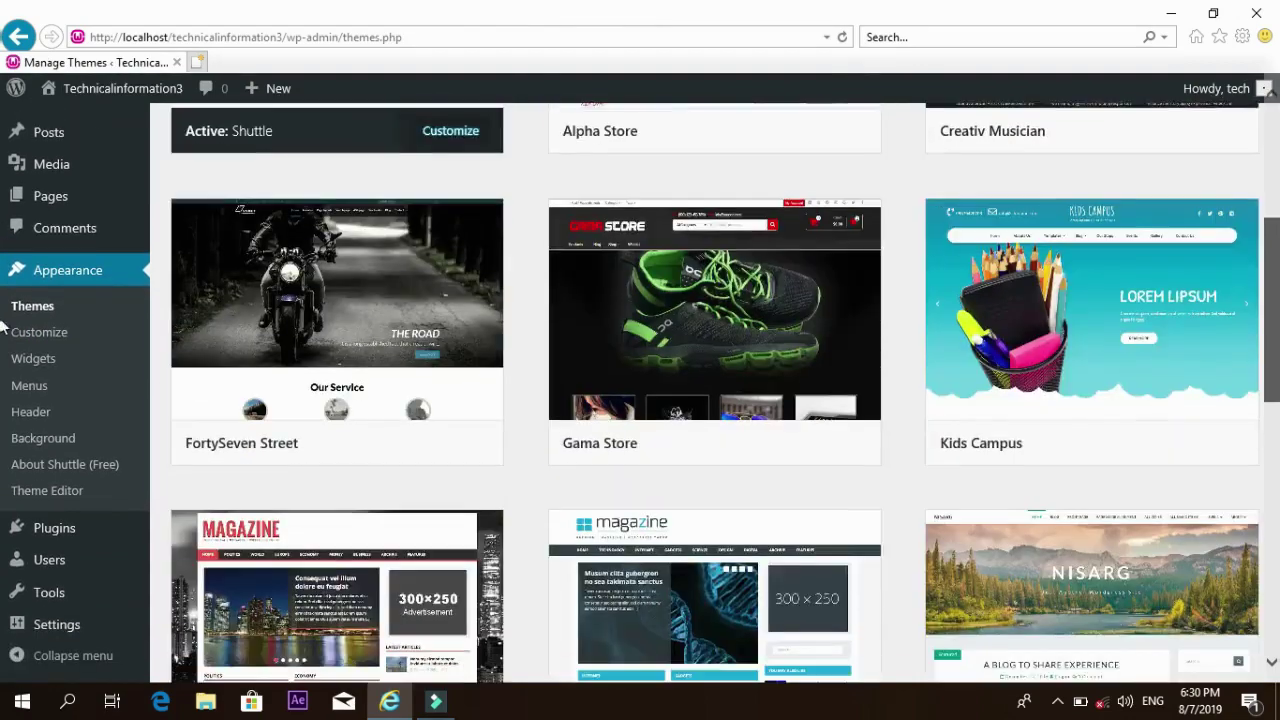
scroll(4, 326, down, 2)
mouse_move(1050, 565)
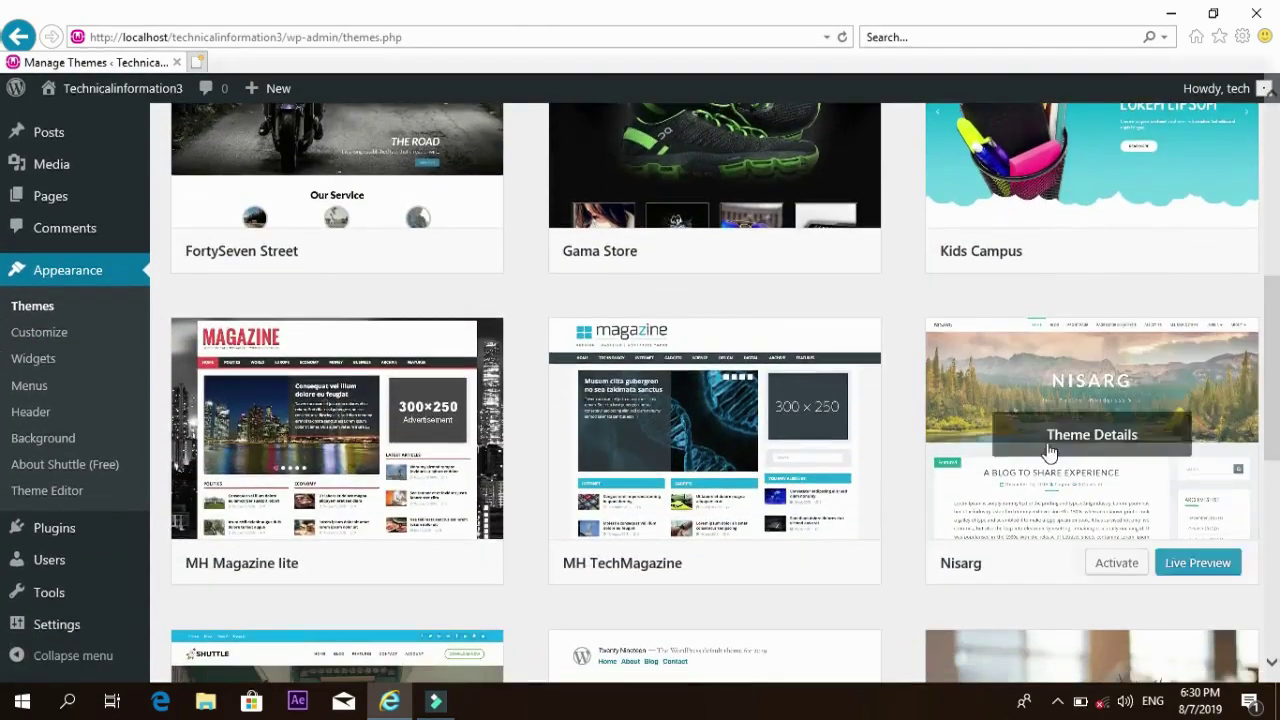
click(1100, 566)
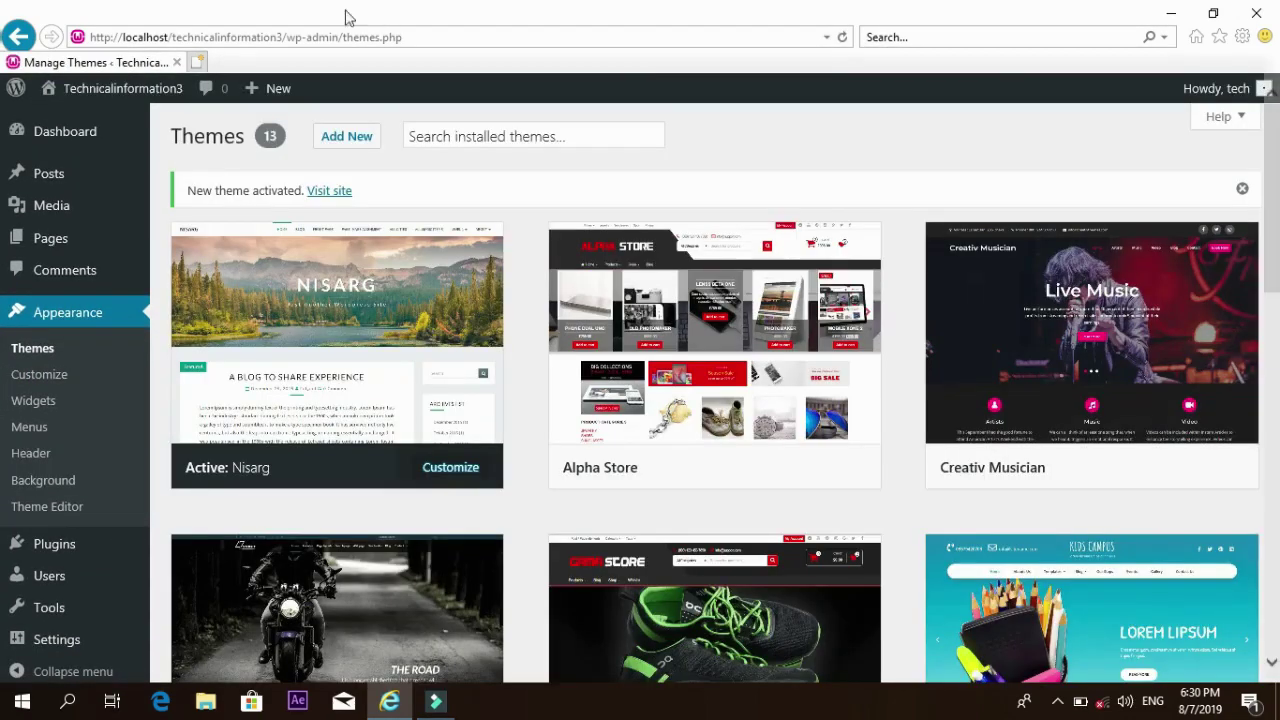
Visit the live site and examine the front page's header, posts and sidebar under the Nisarg theme.
mouse_move(120, 90)
click(94, 124)
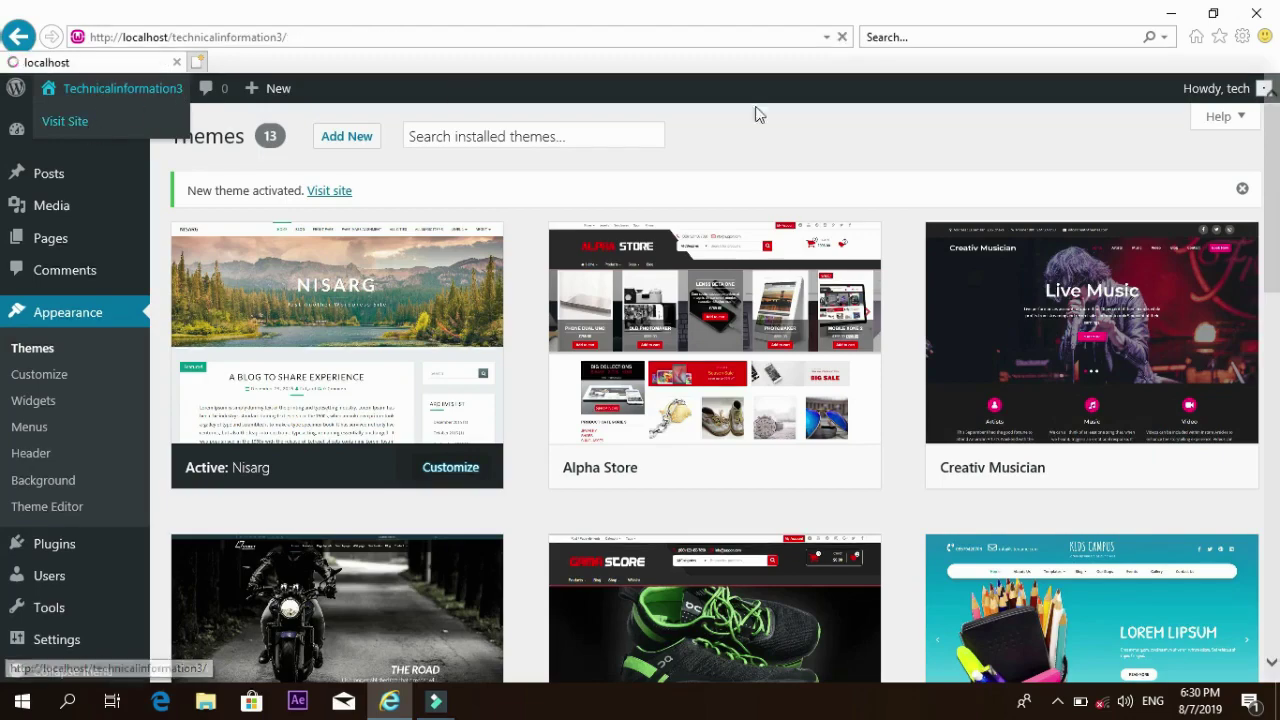
scroll(4, 300, down, 5)
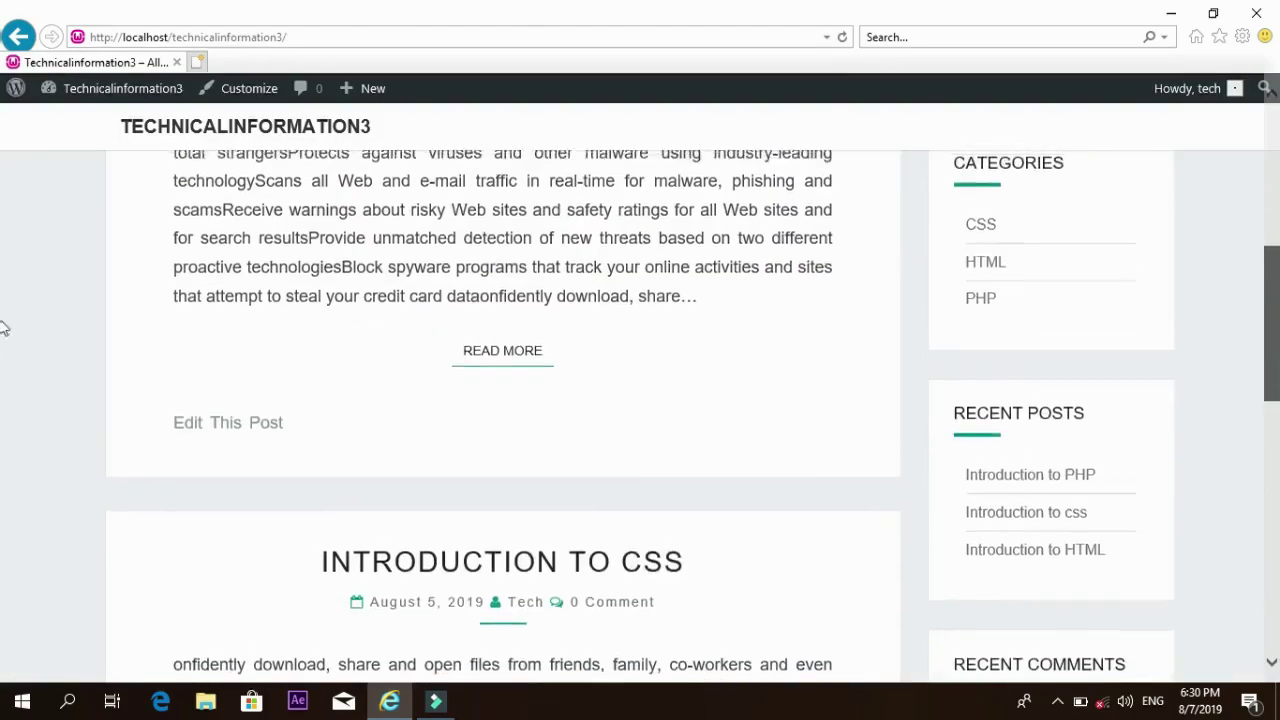
scroll(4, 300, up, 5)
scroll(3, 265, down, 3)
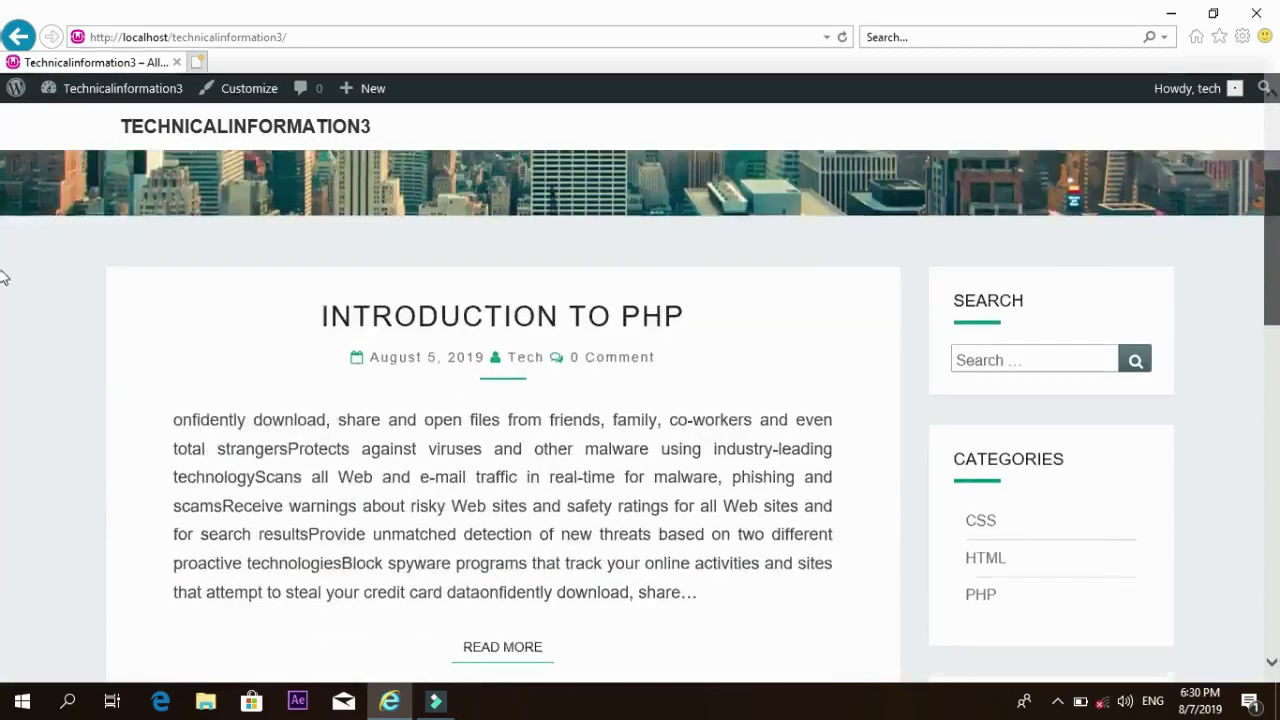
scroll(3, 277, up, 3)
From the dashboard's widget settings, move the sidebar's Archives widget to Inactive Widgets and save it.
mouse_move(58, 98)
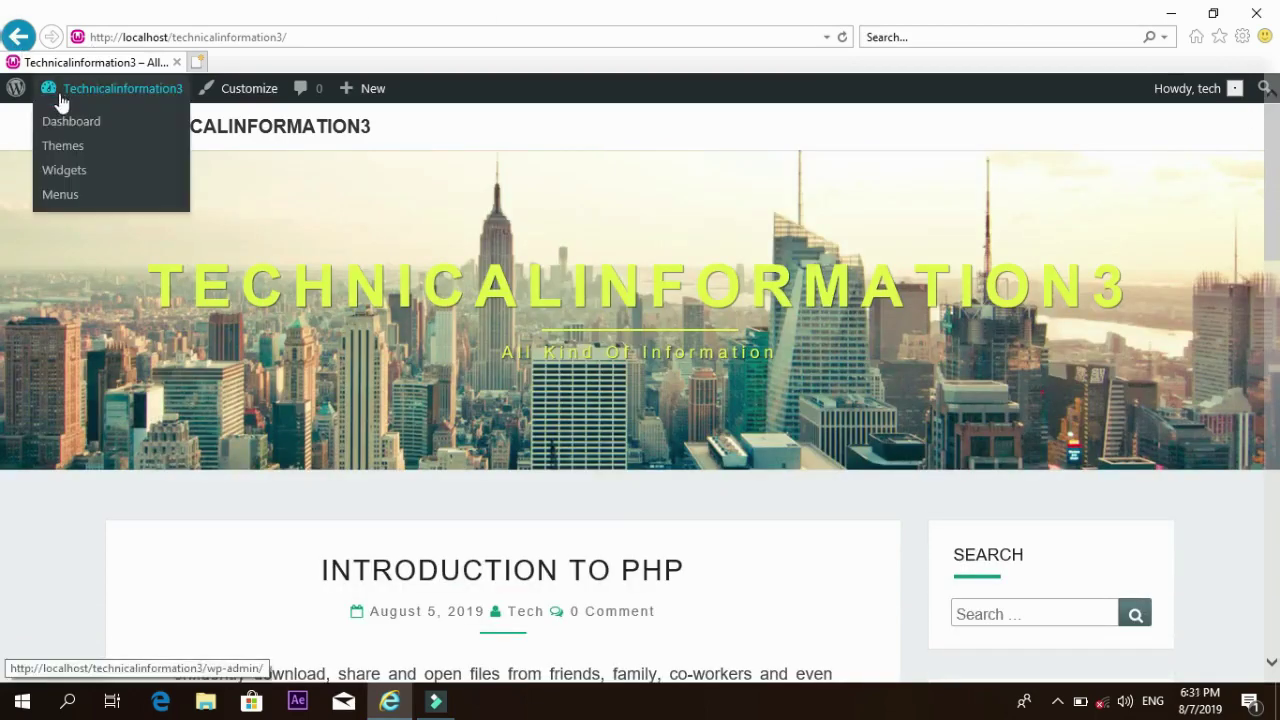
click(69, 124)
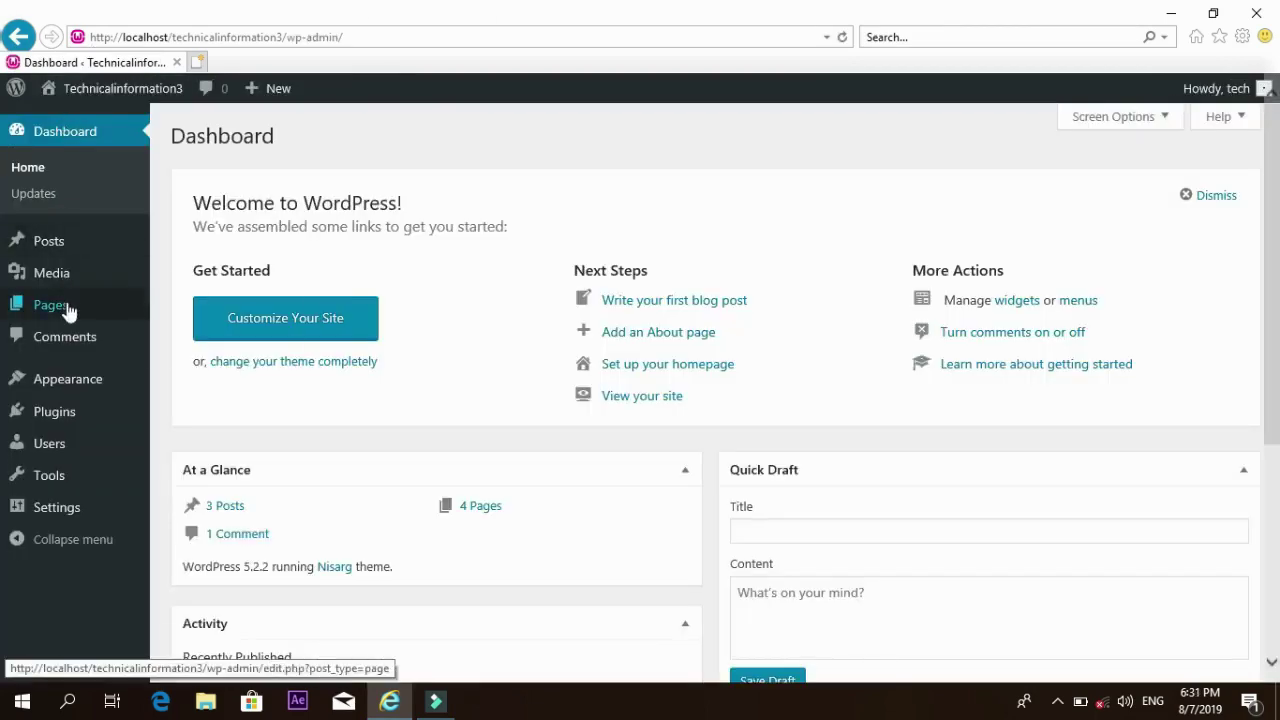
click(65, 383)
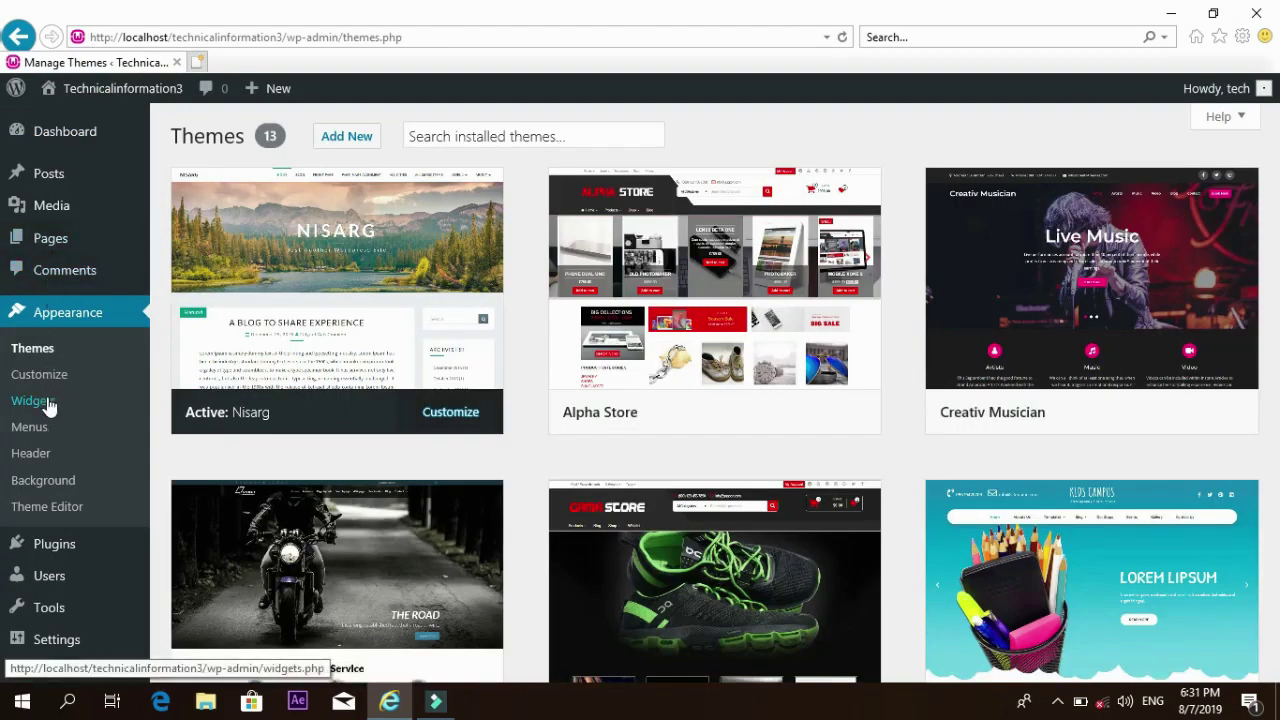
click(47, 403)
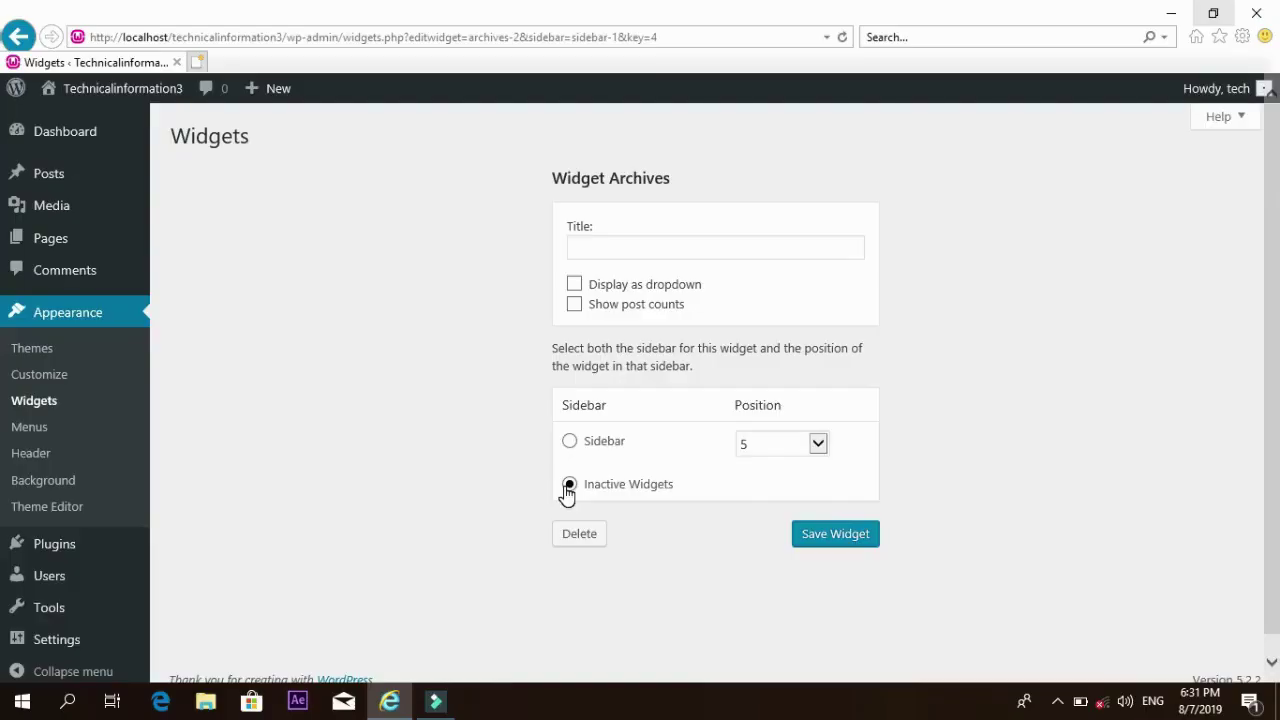
click(569, 484)
click(834, 536)
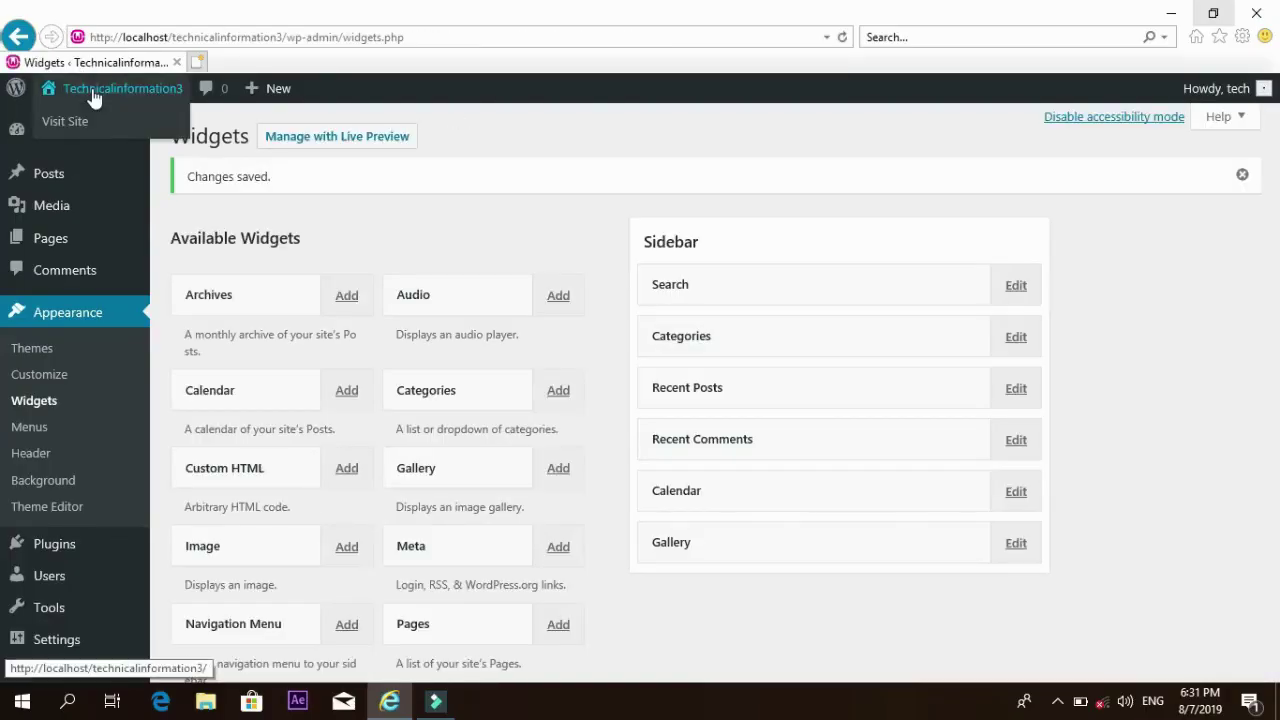
Visit the live site and check which widgets its sidebar shows.
click(93, 95)
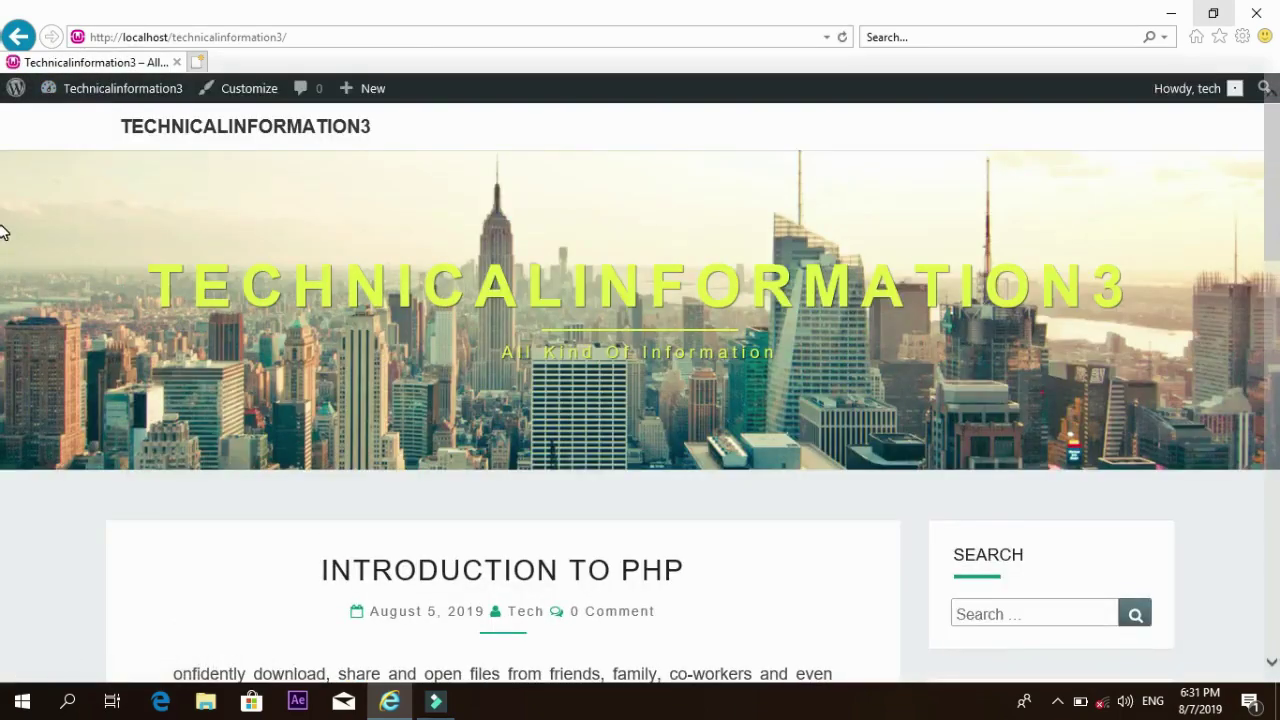
scroll(3, 232, down, 15)
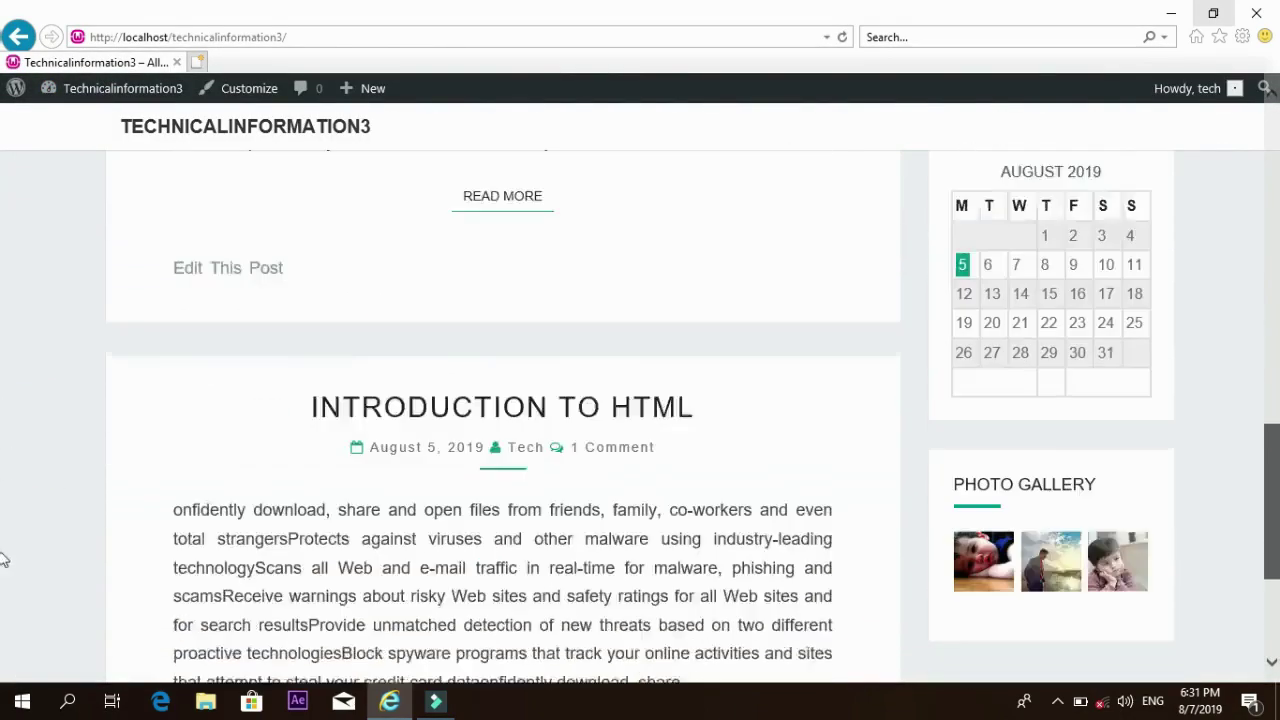
scroll(3, 575, down, 3)
scroll(3, 520, up, 5)
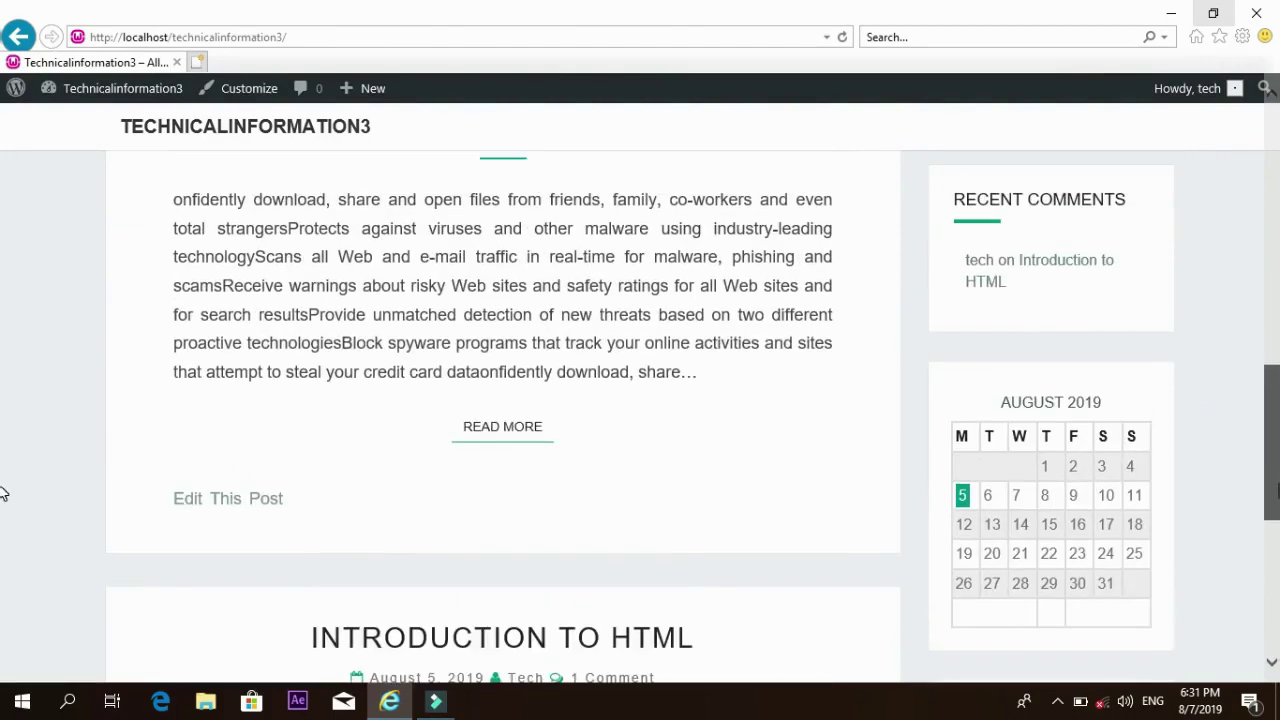
scroll(3, 490, up, 9)
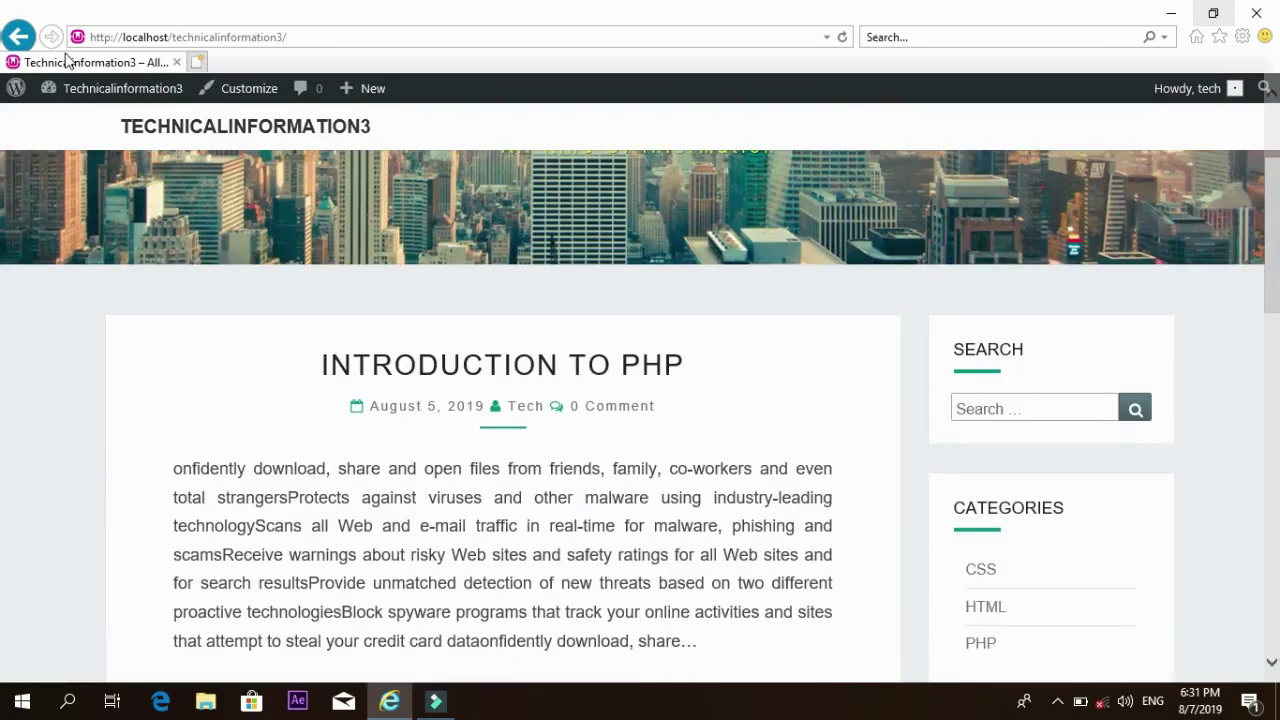
In the dashboard's widget settings, set Recent Comments to show 3 comments at sidebar position 3, and save the widget.
click(45, 90)
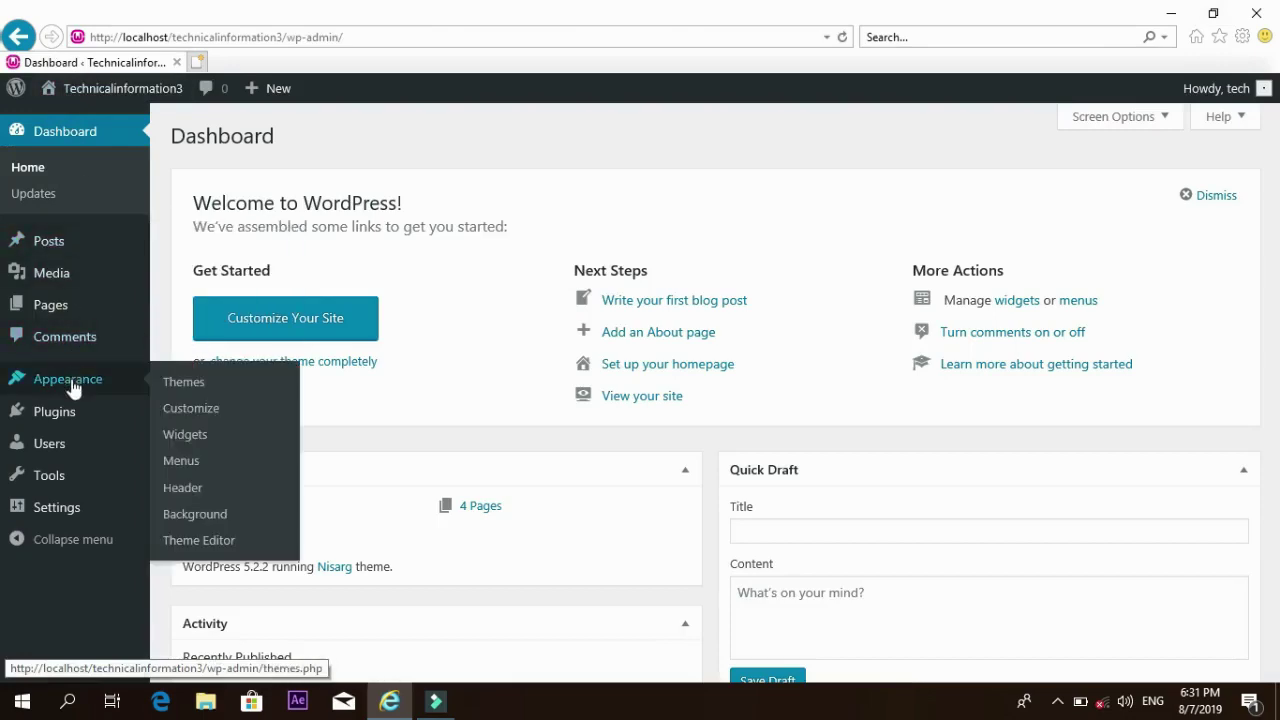
click(72, 387)
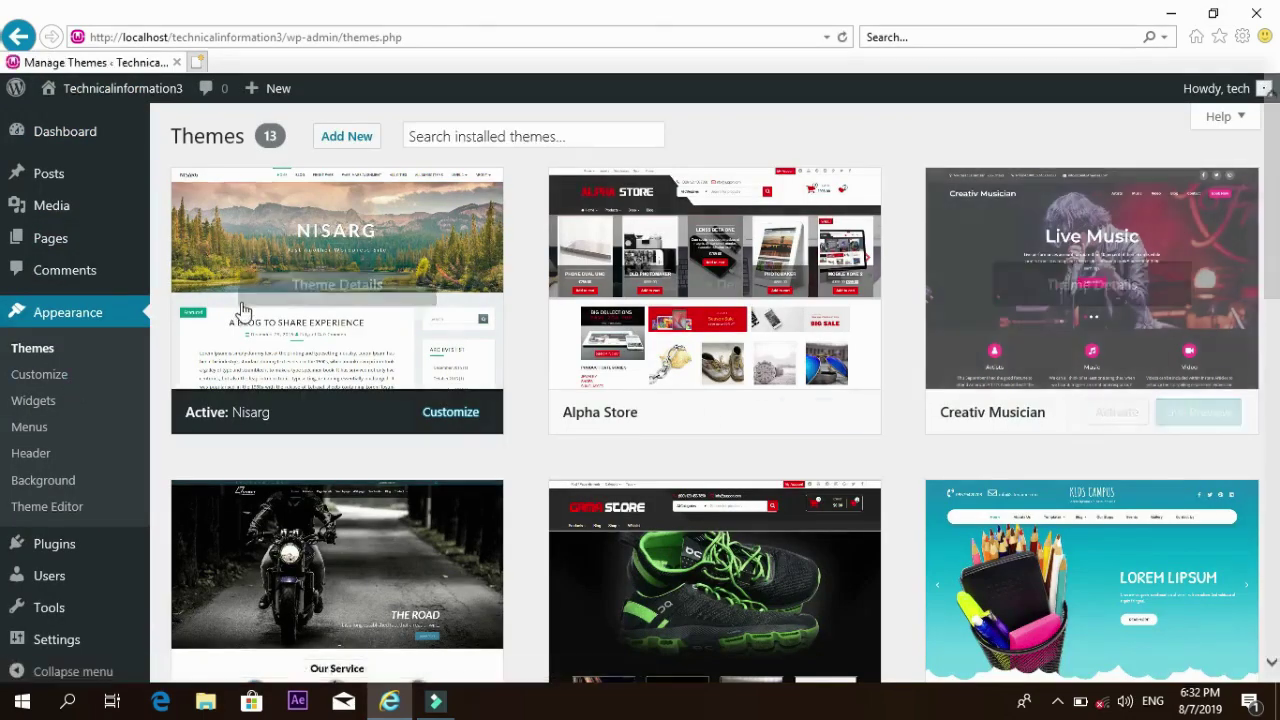
click(33, 401)
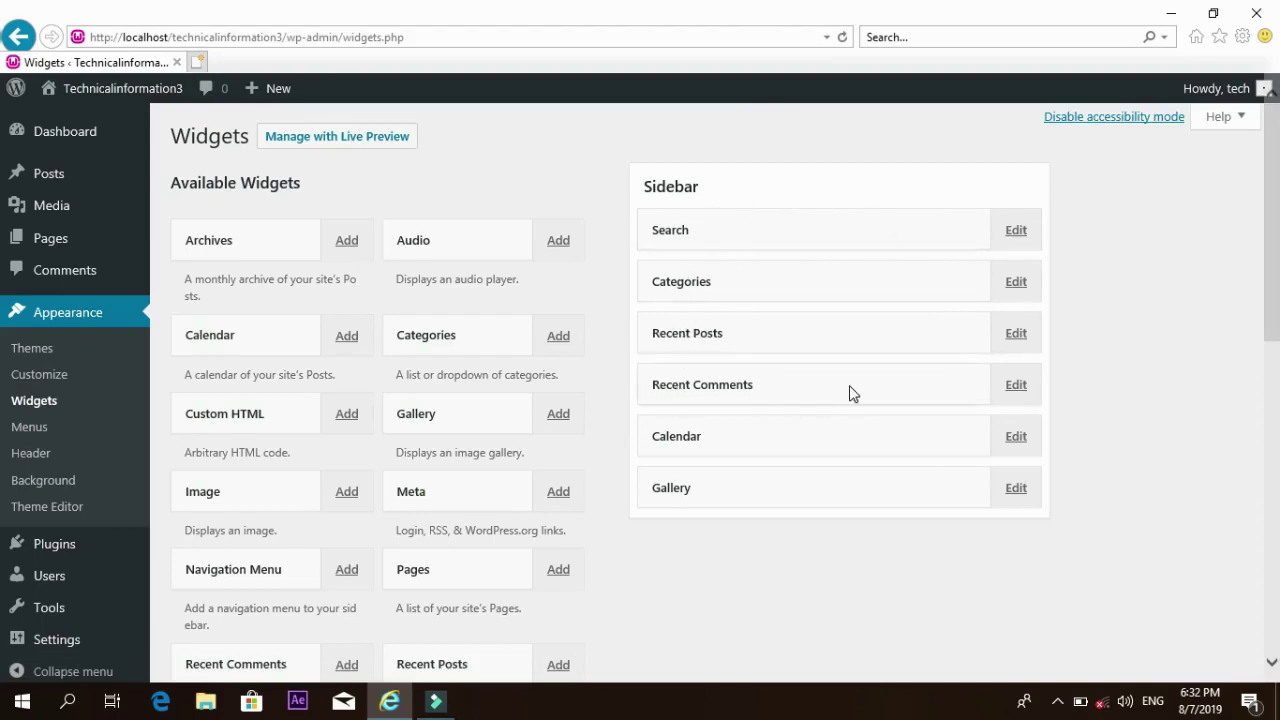
click(1004, 395)
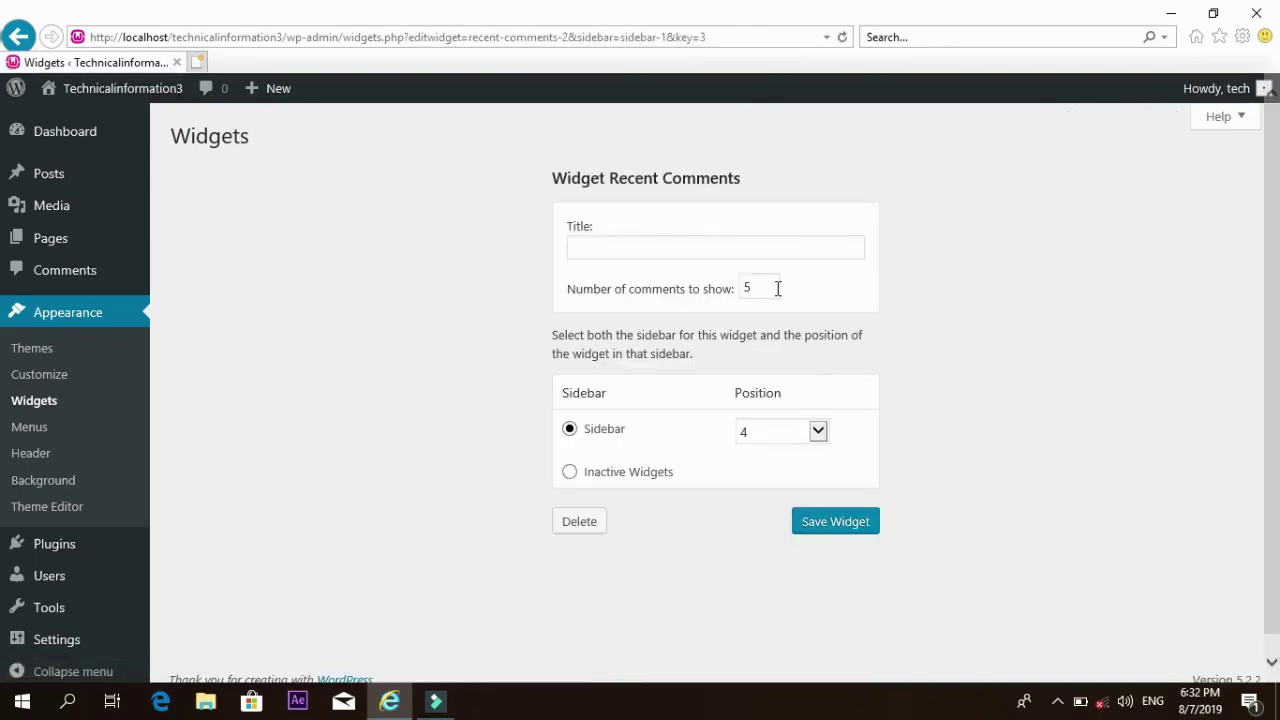
click(777, 288)
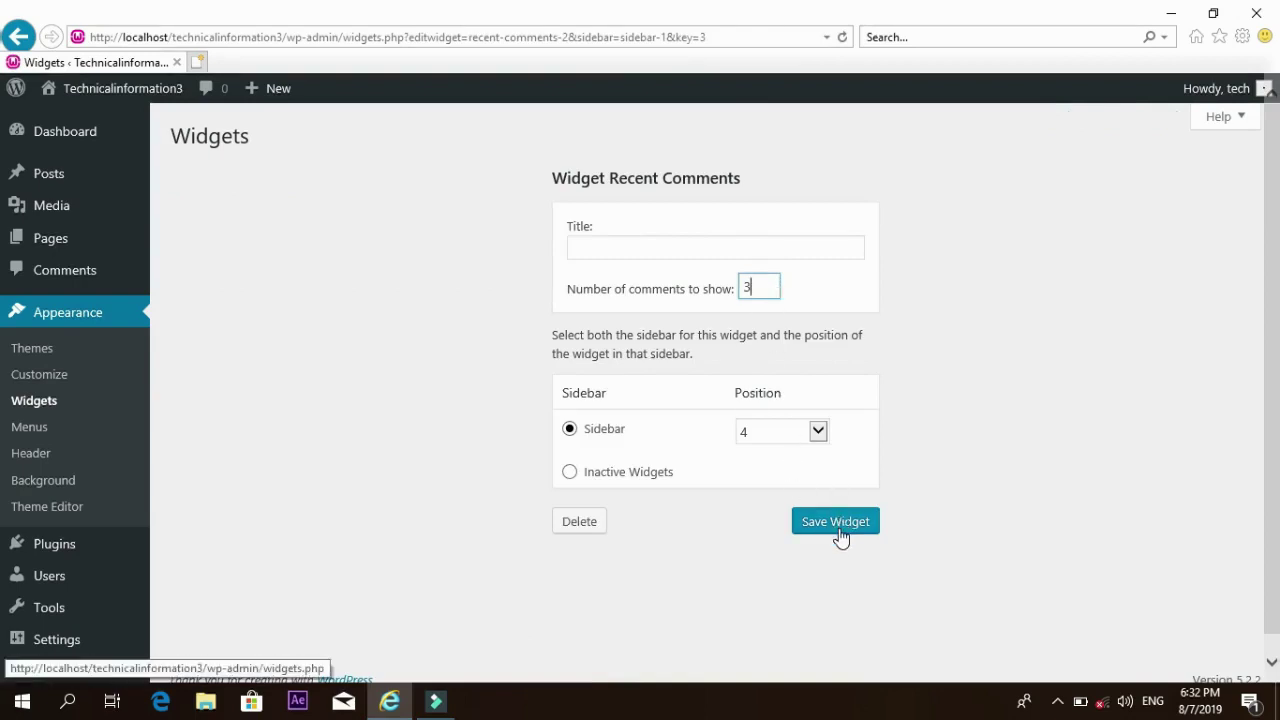
click(790, 292)
click(785, 430)
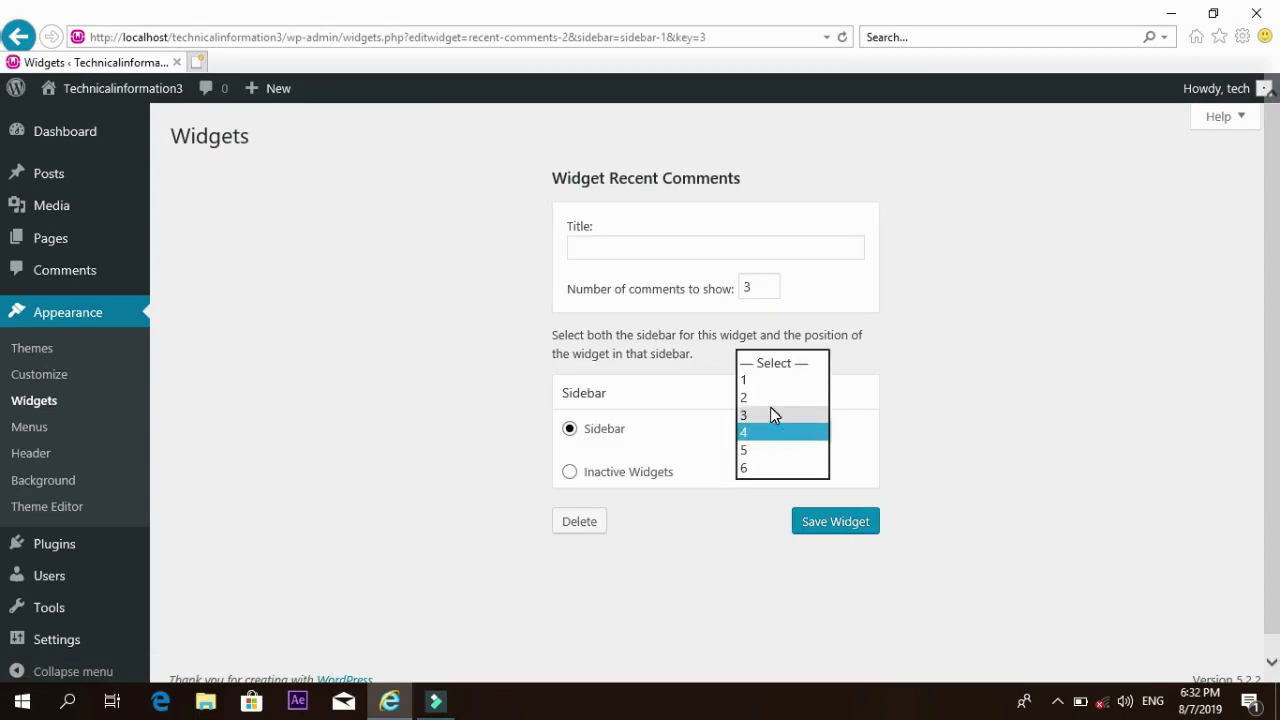
click(771, 413)
click(820, 526)
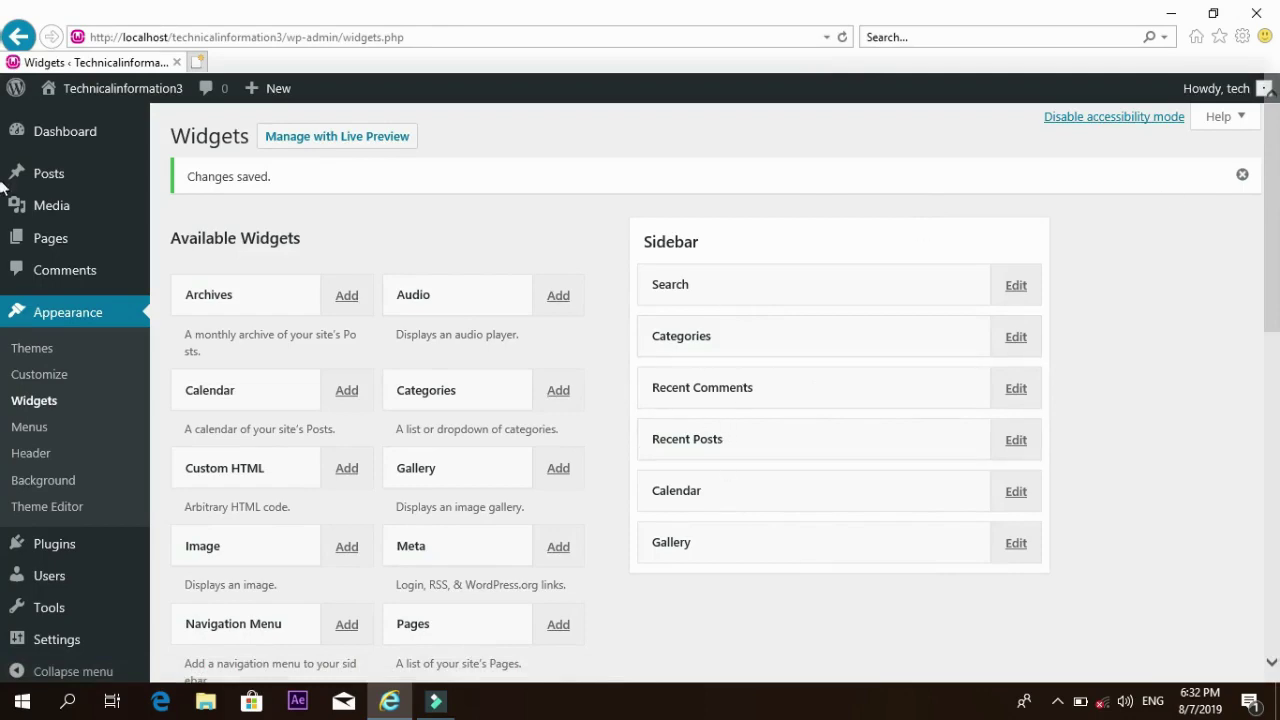
Open the site's menu settings and save the menu under the name Tech menu.
scroll(3, 198, down, 5)
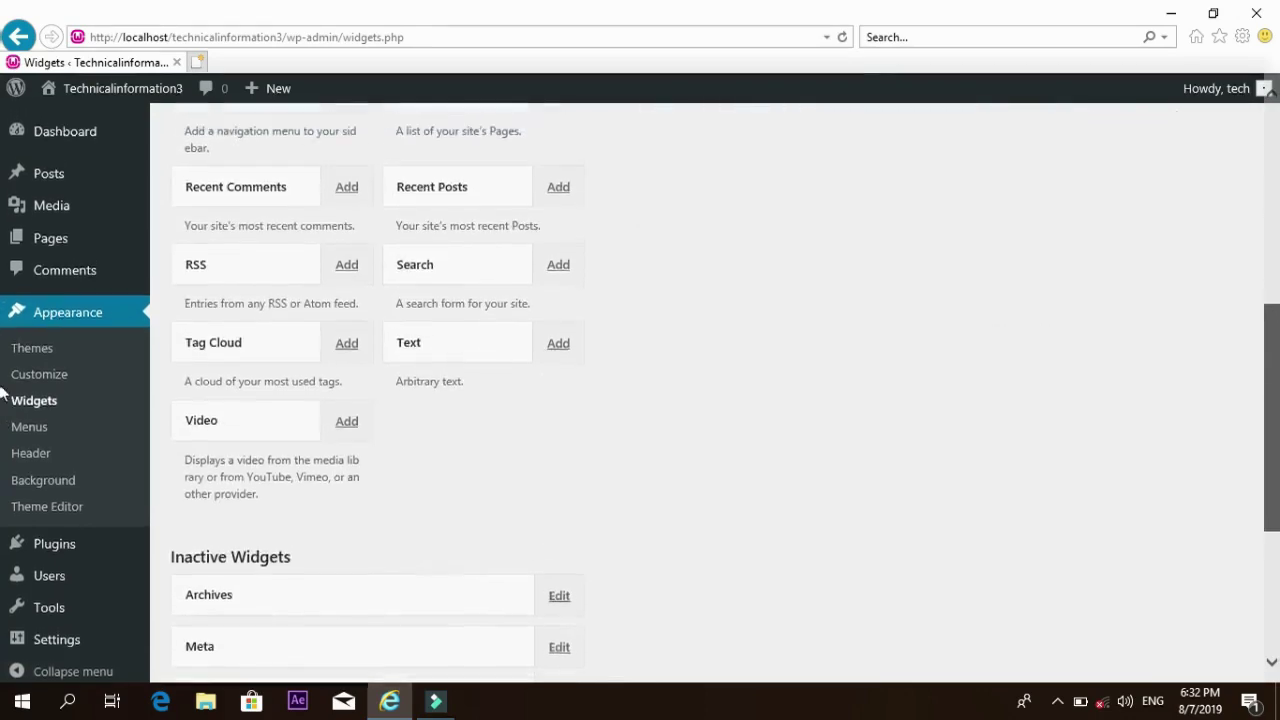
scroll(3, 430, up, 4)
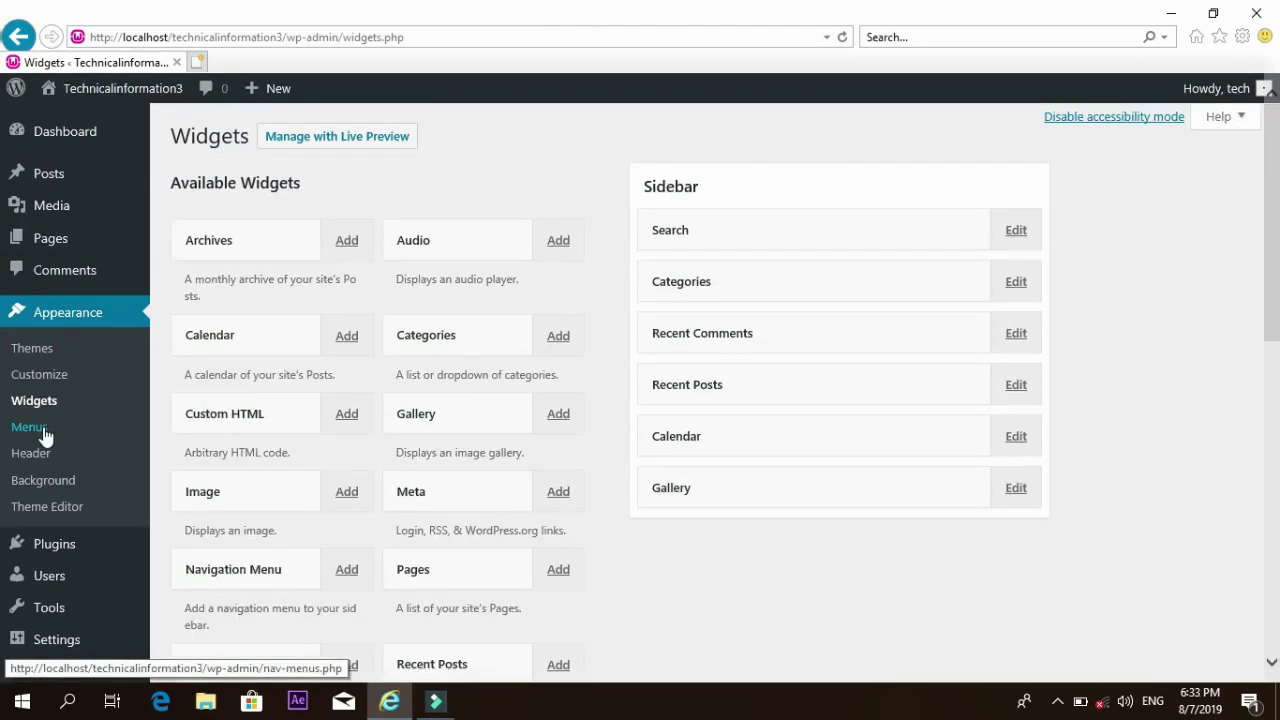
click(42, 428)
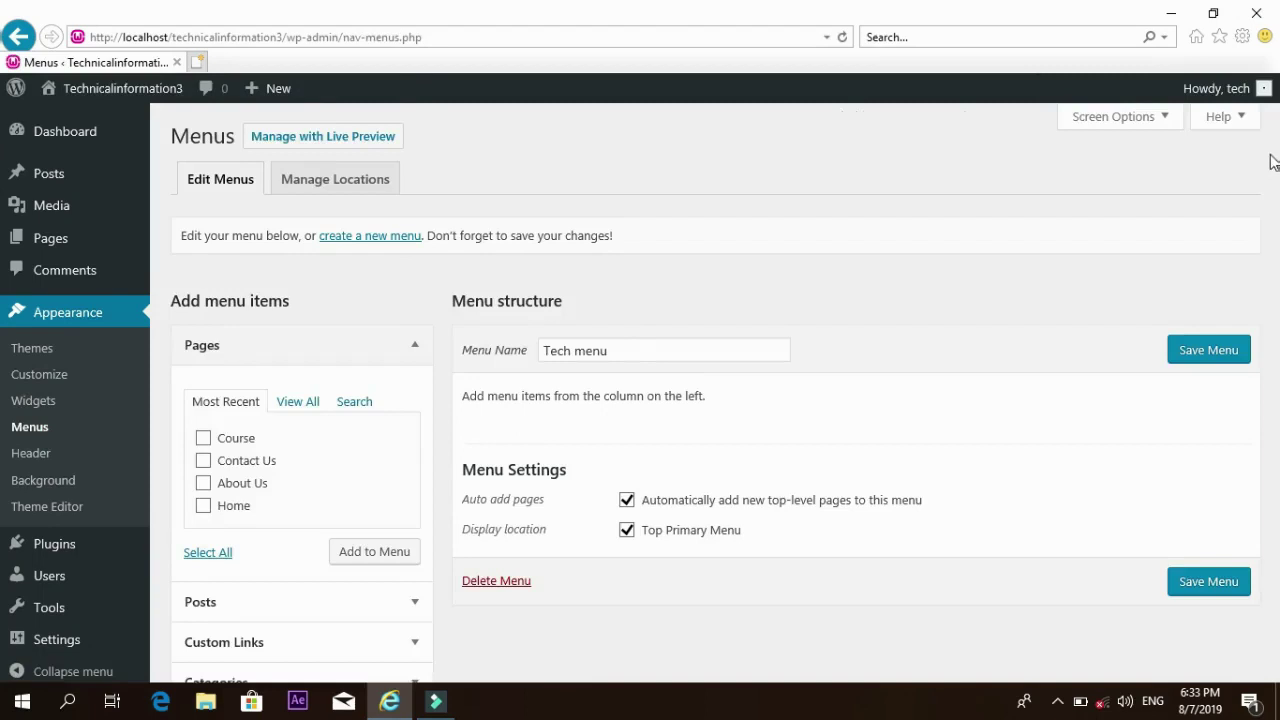
scroll(1272, 160, down, 1)
click(636, 271)
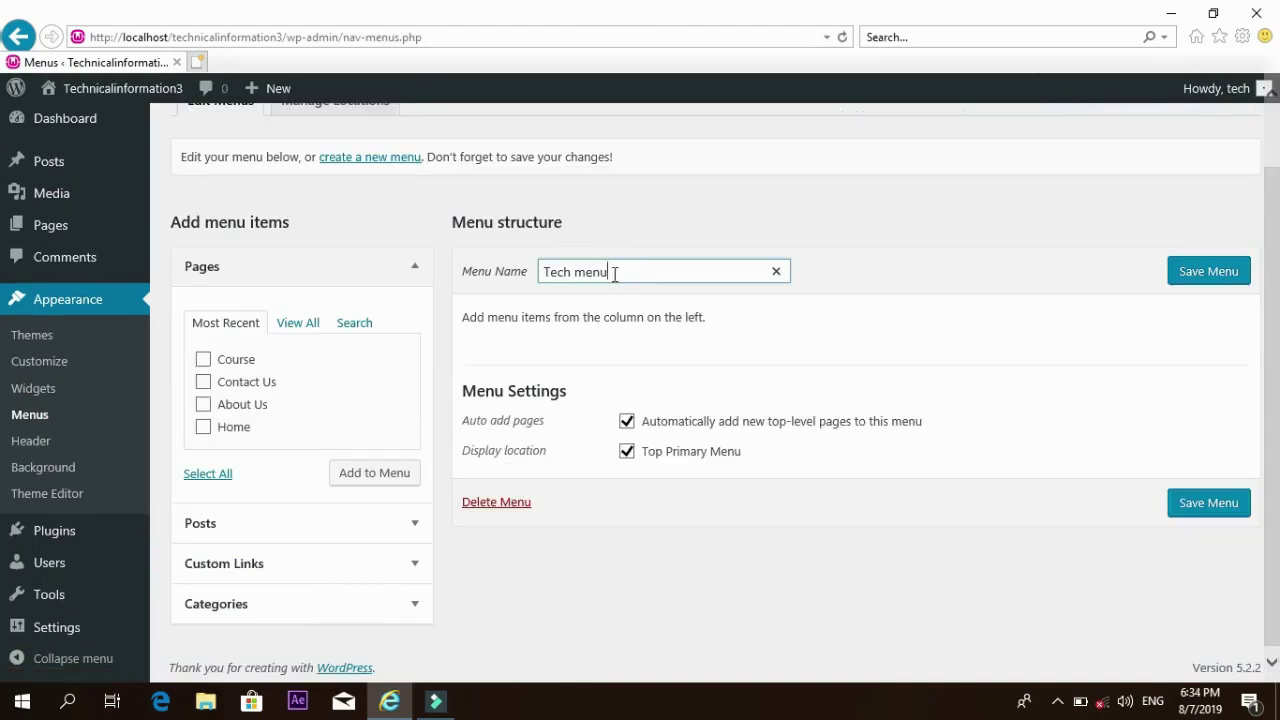
click(1230, 273)
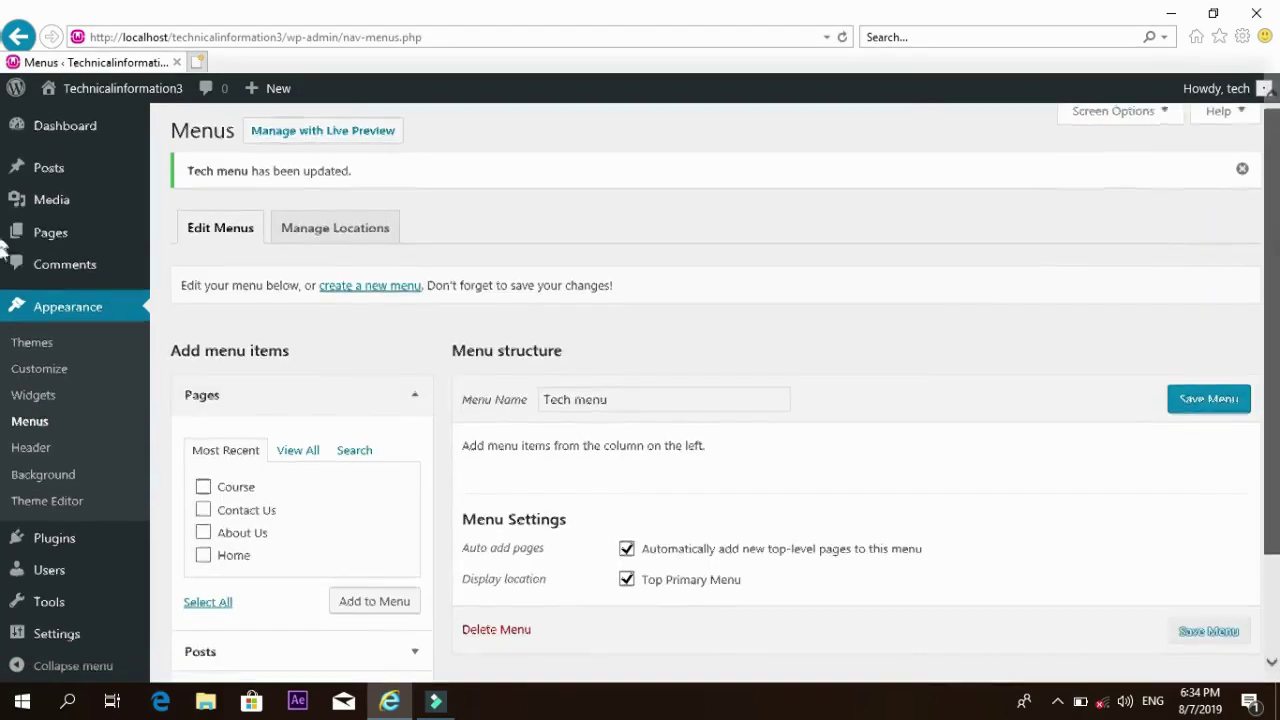
Add the HTML, CSS and PHP categories to Tech menu and save the menu.
scroll(447, 270, down, 1)
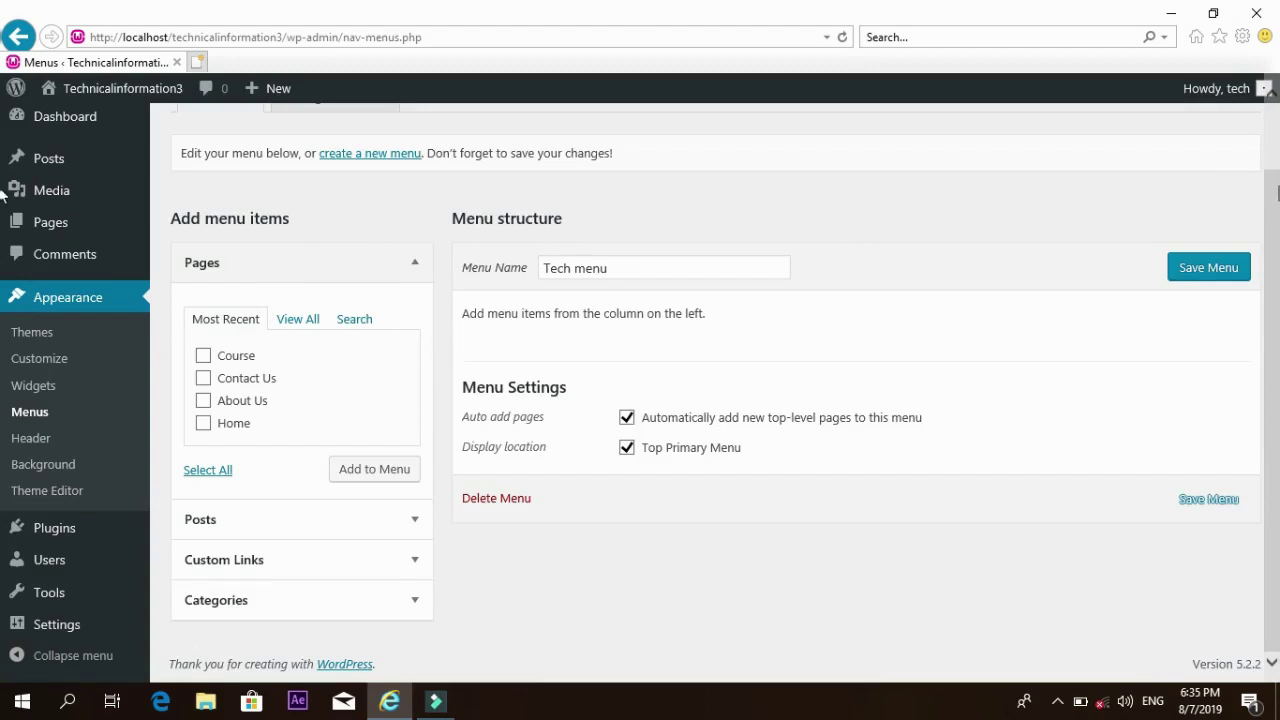
click(416, 521)
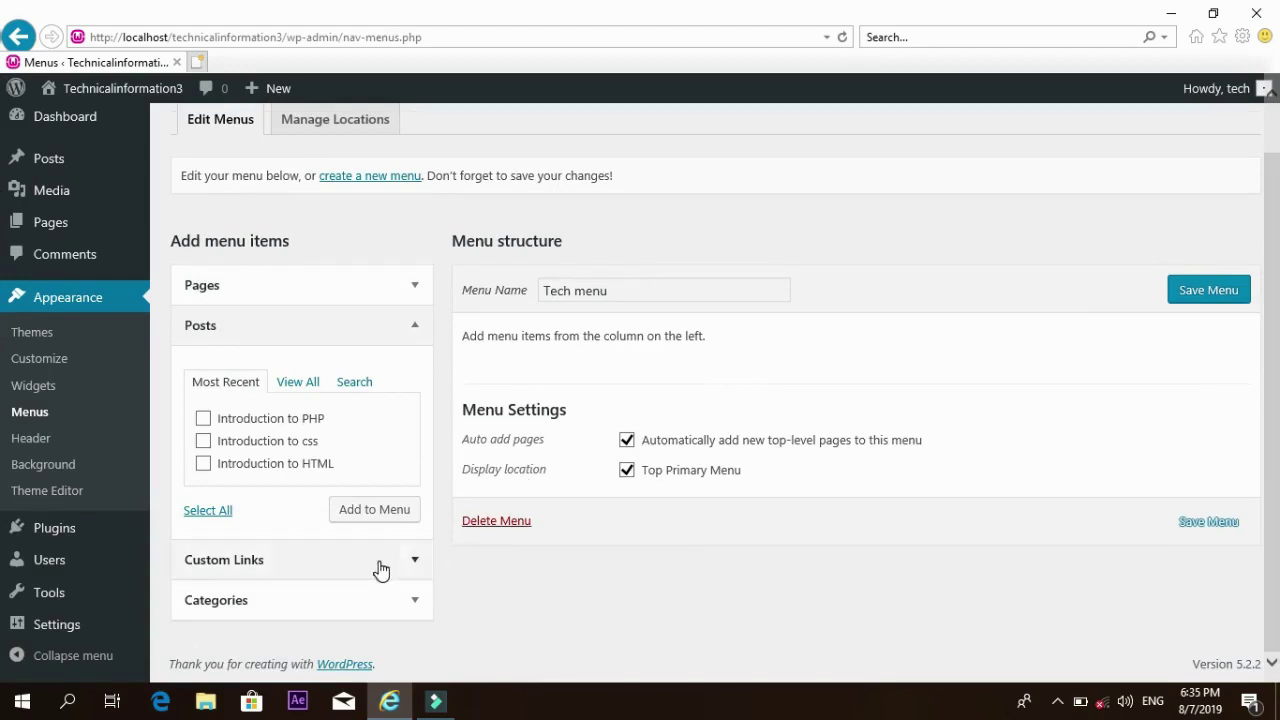
click(417, 563)
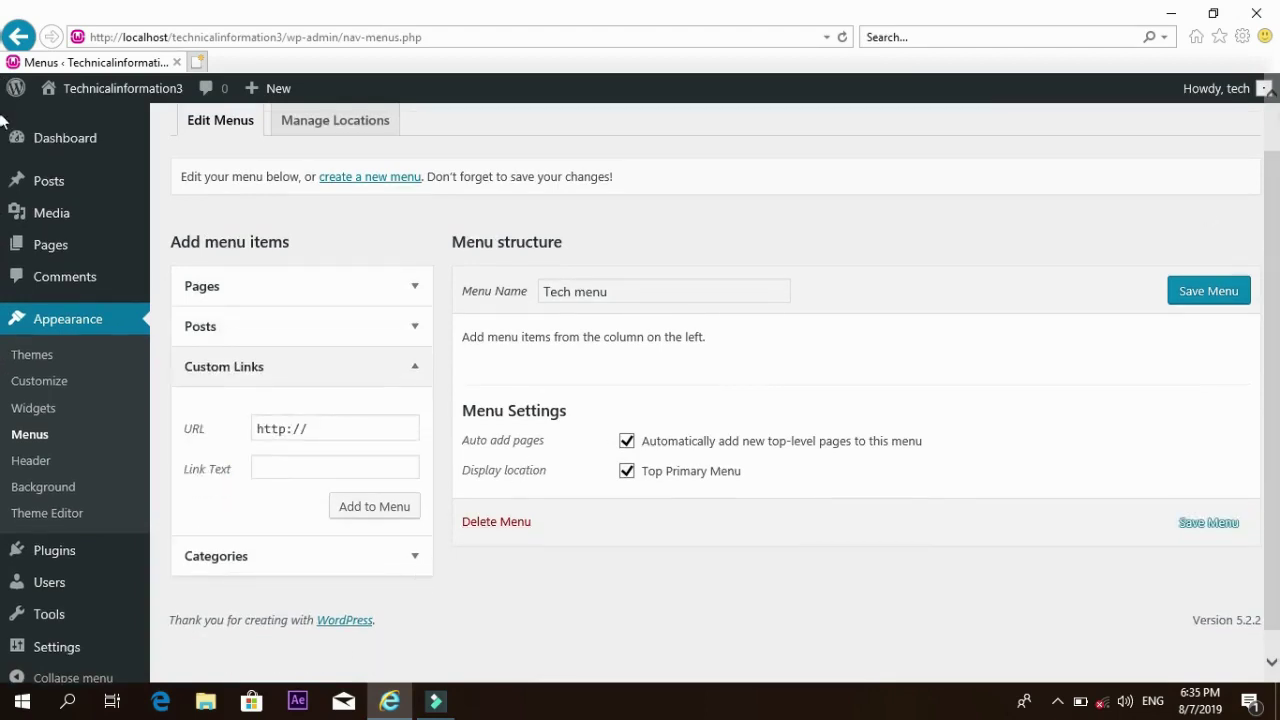
scroll(3, 178, up, 1)
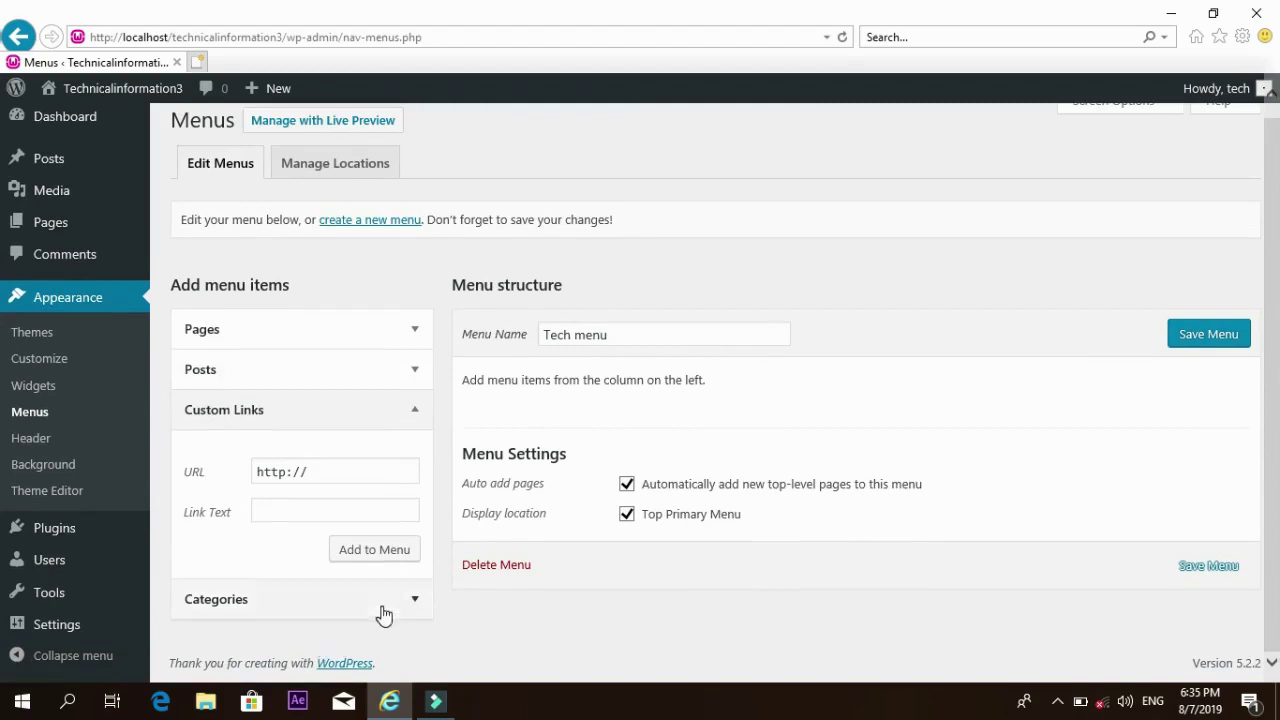
click(412, 600)
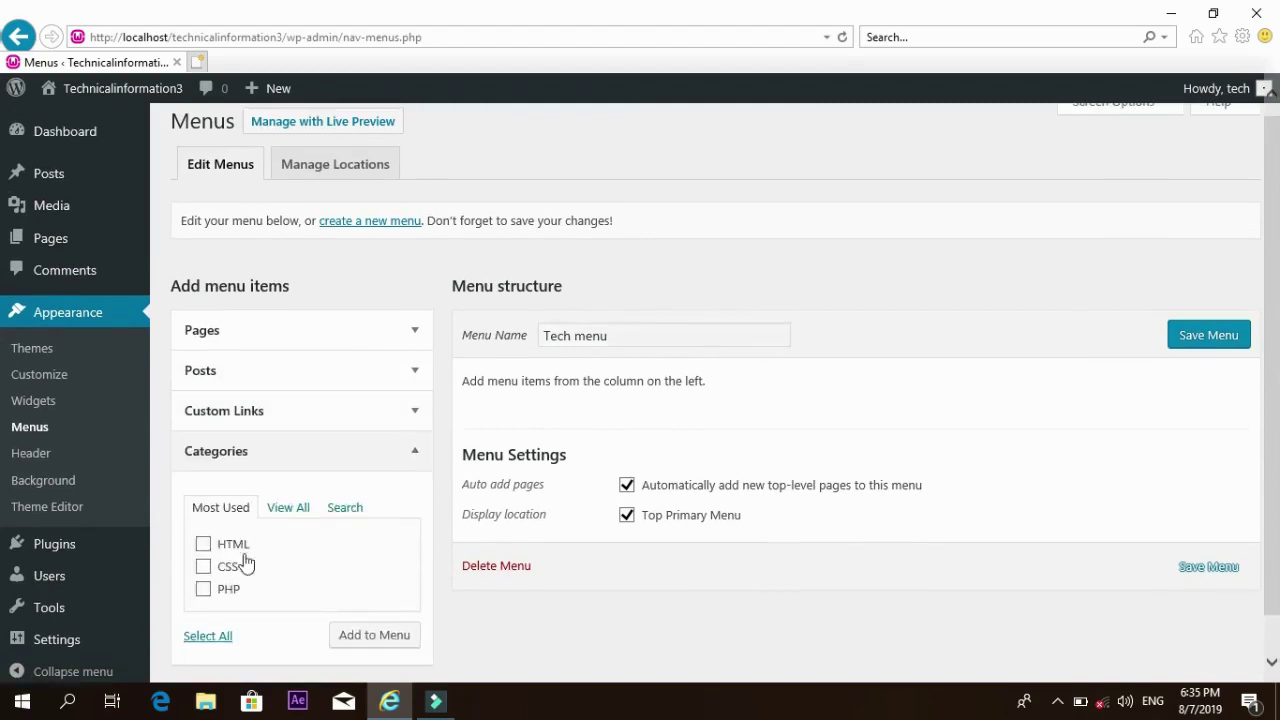
scroll(3, 290, up, 1)
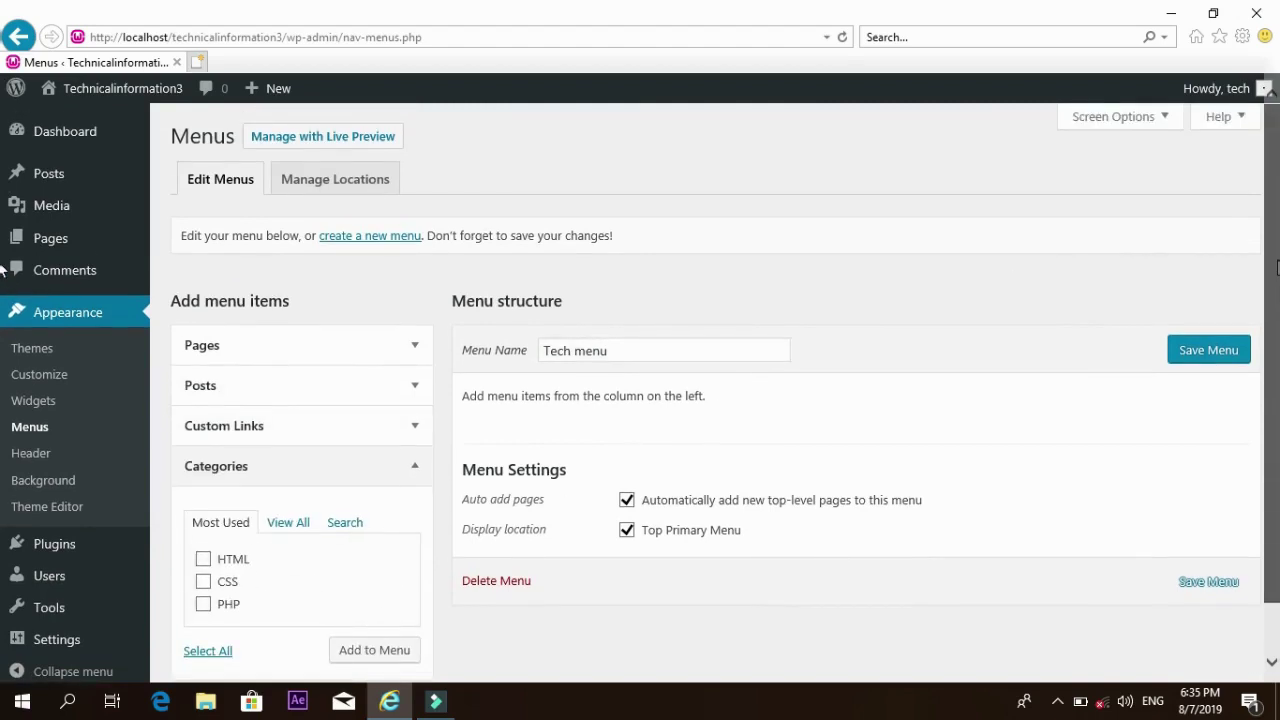
click(202, 560)
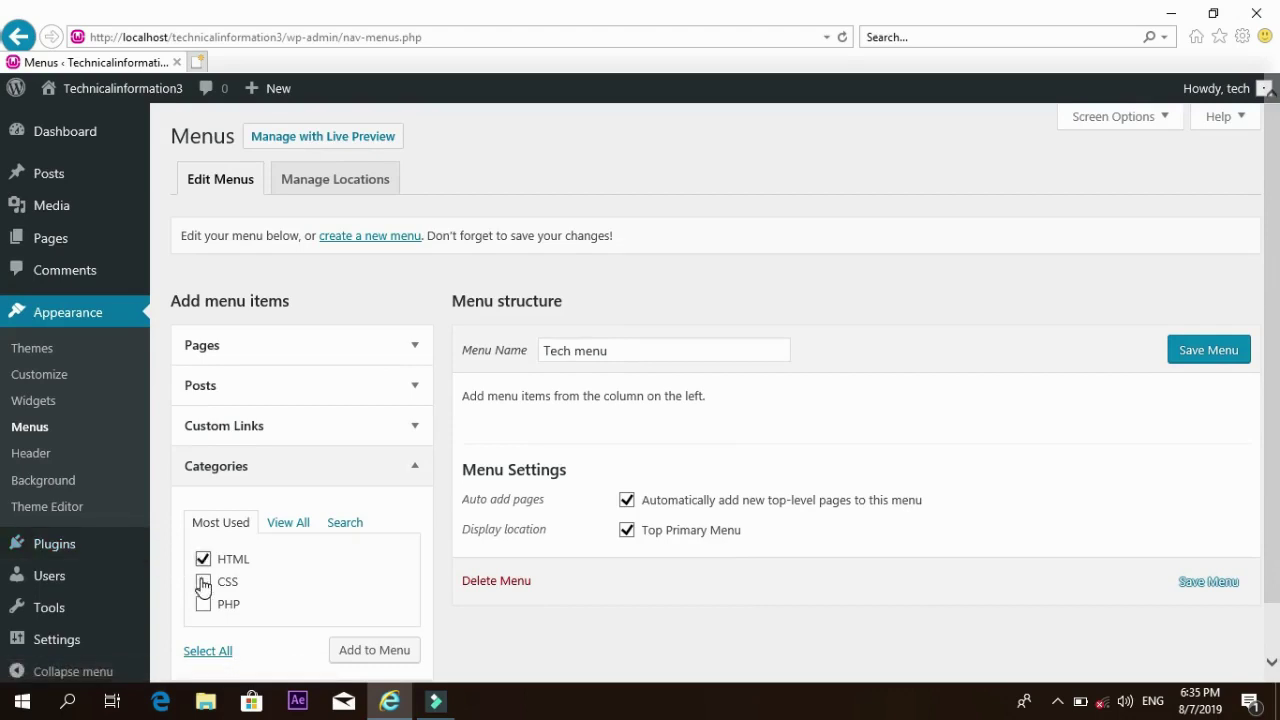
click(388, 646)
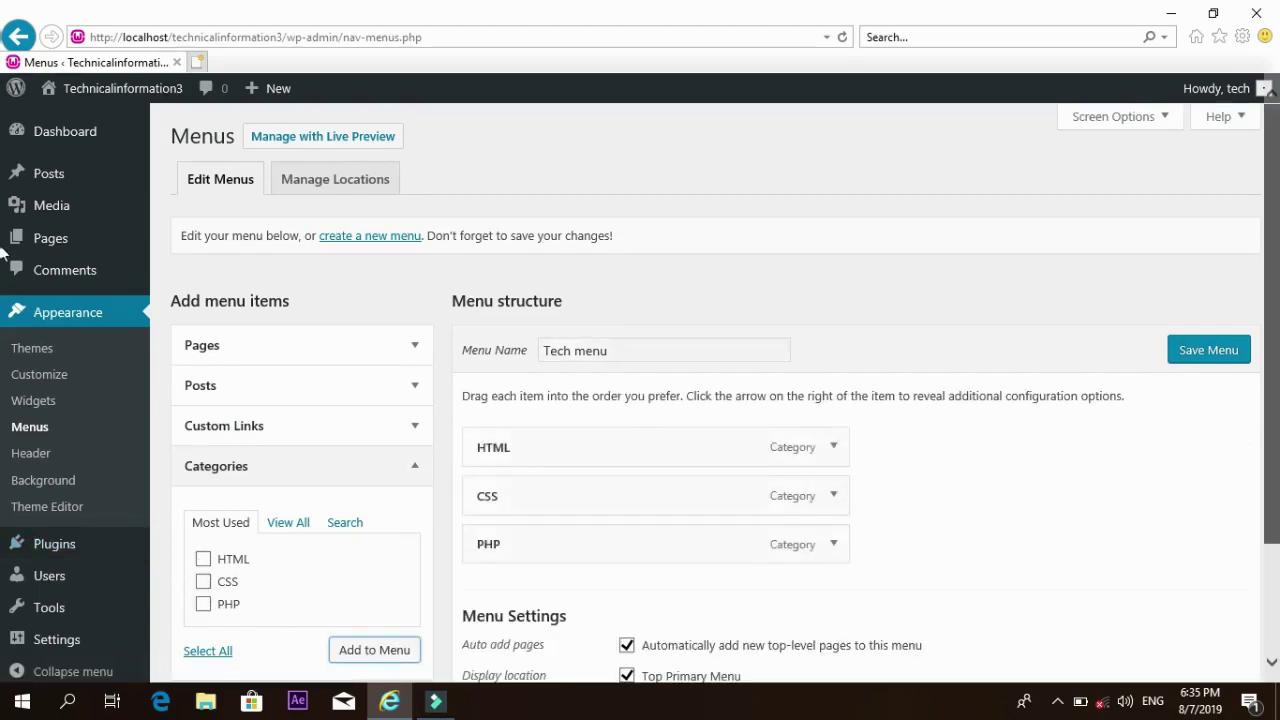
scroll(4, 256, down, 1)
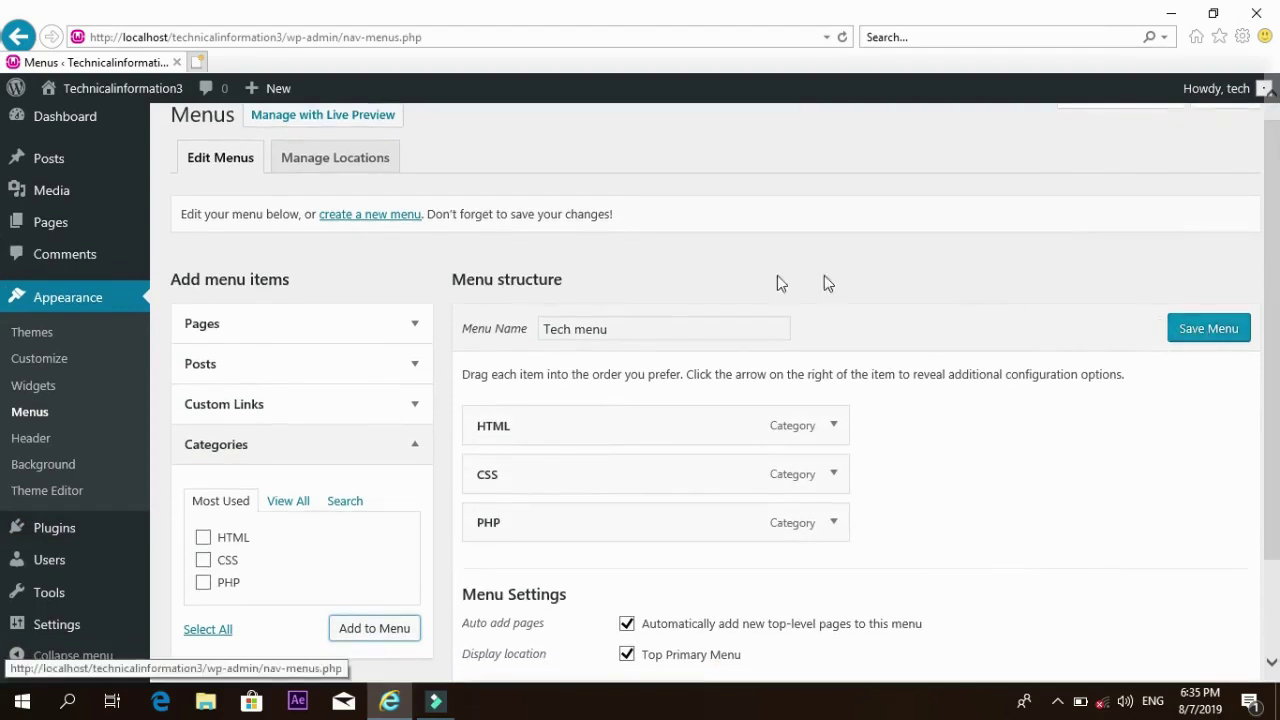
click(1208, 338)
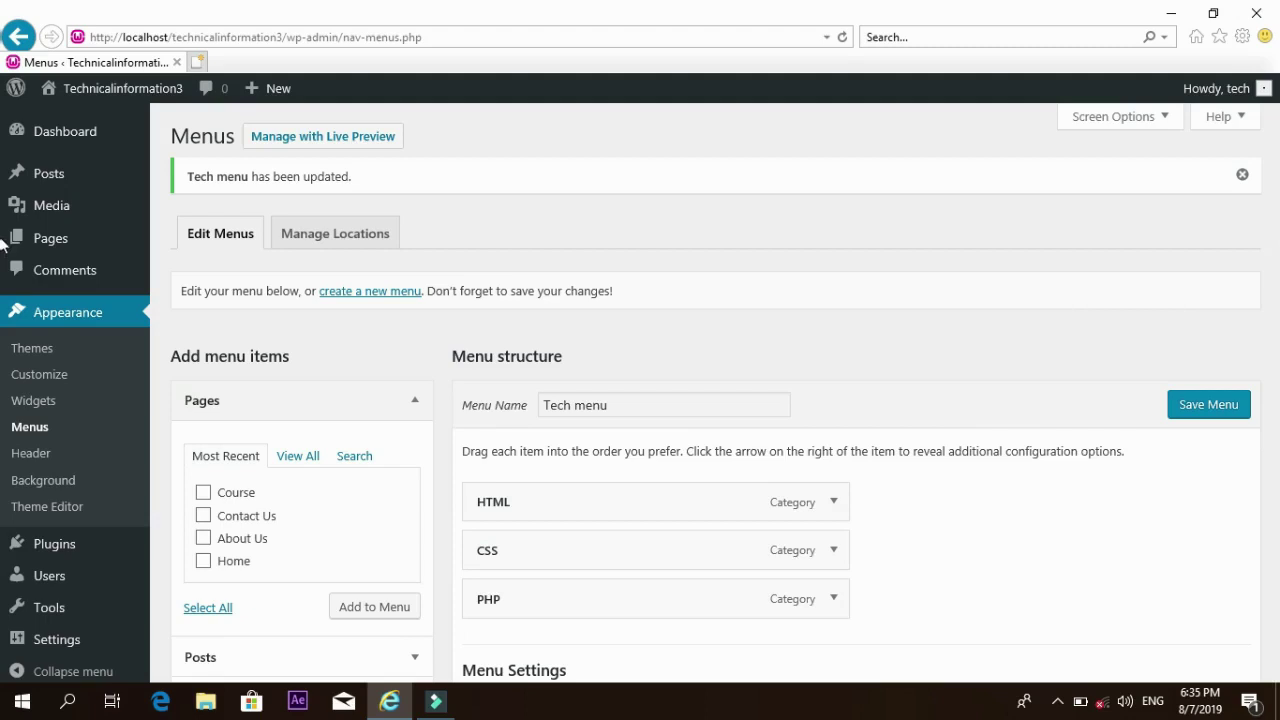
Visit the live site to check which items its header navigation shows, and return to the dashboard.
mouse_move(90, 90)
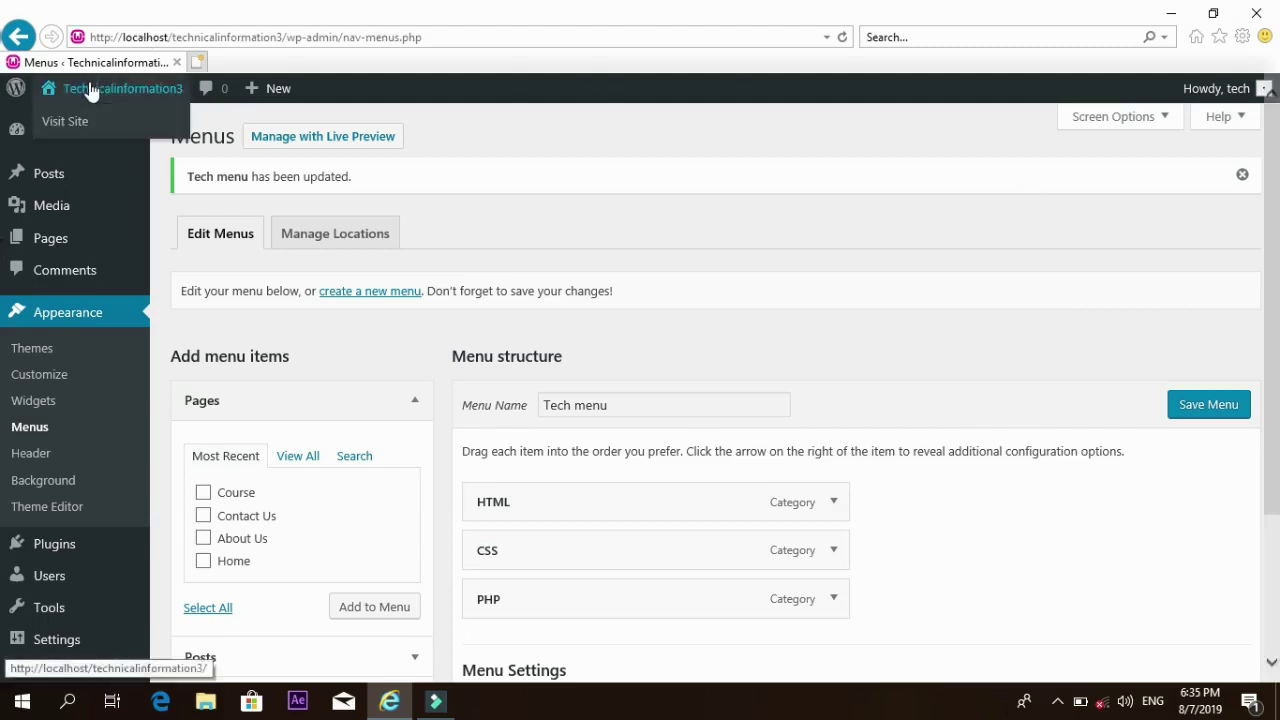
click(77, 124)
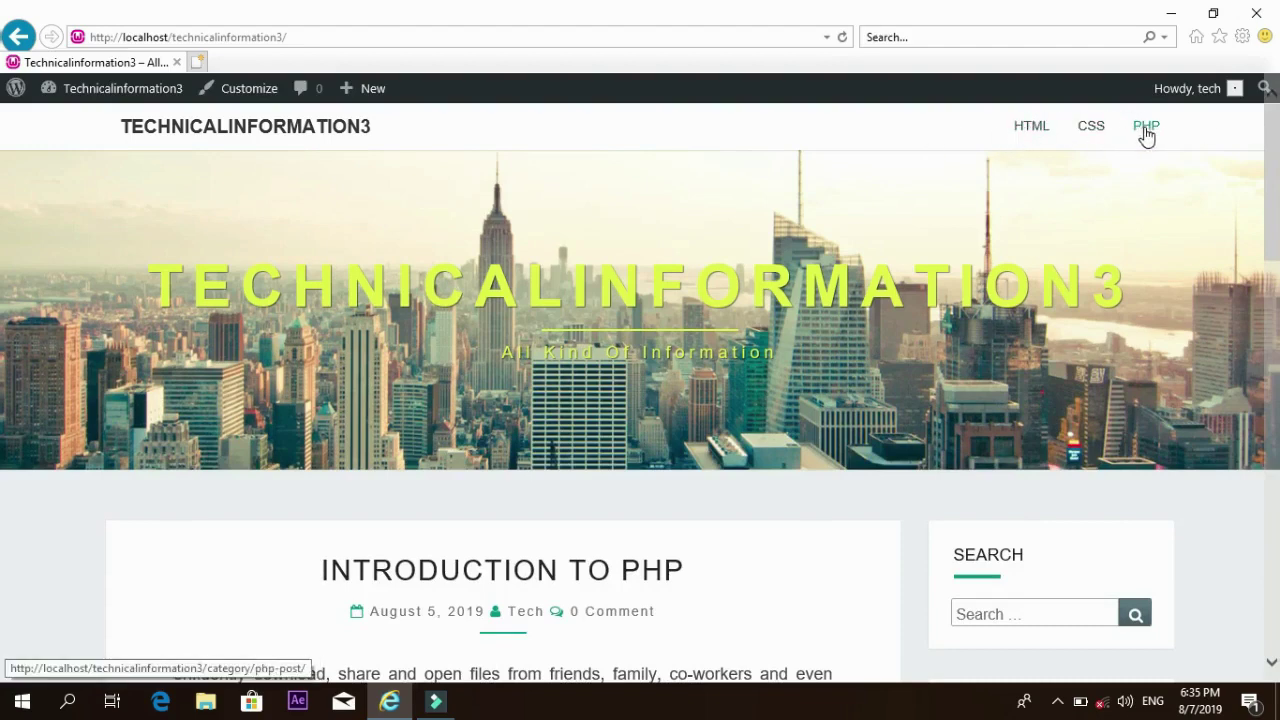
click(86, 88)
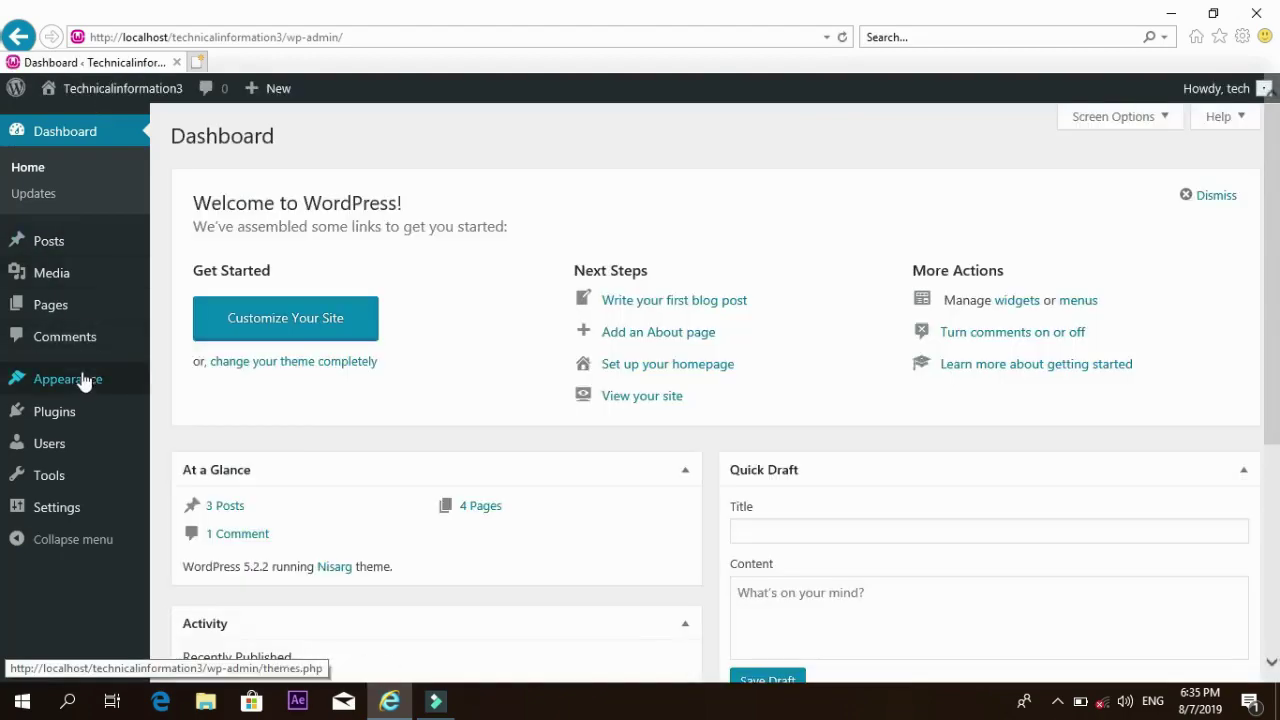
In the menu settings, add the Course, Contact Us, About Us and Home pages to Tech menu.
mouse_move(85, 380)
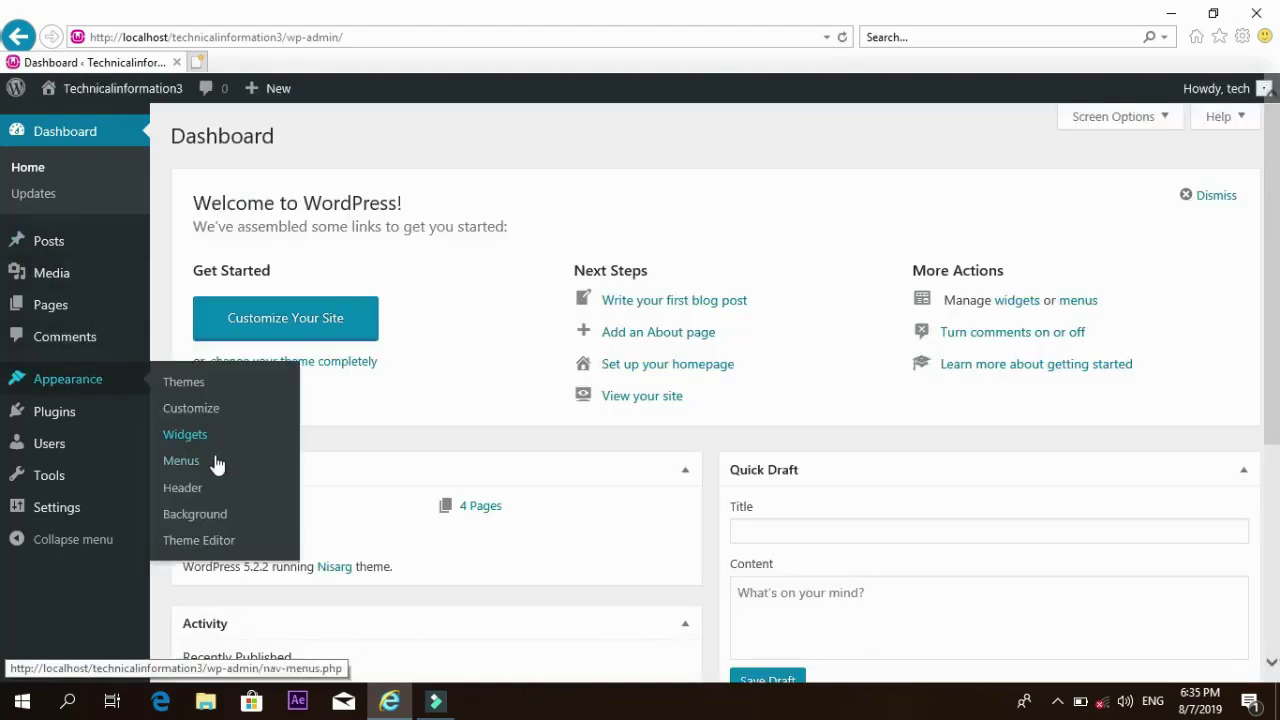
click(181, 461)
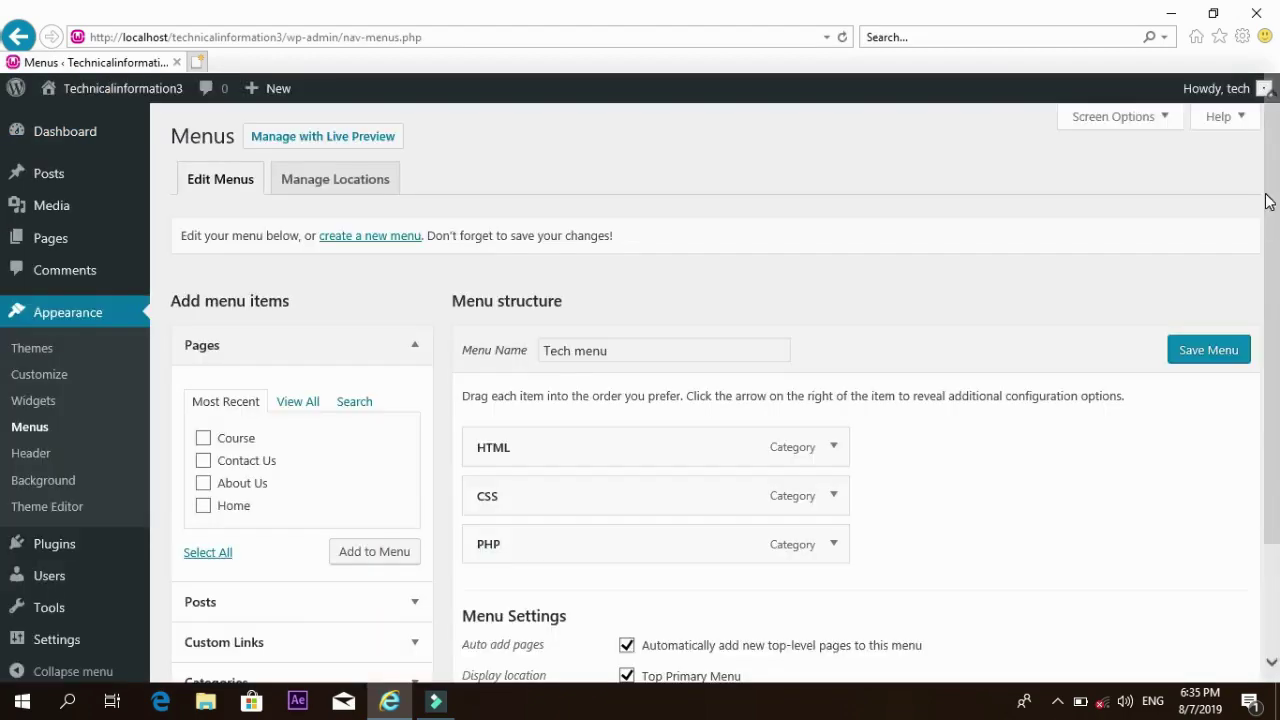
scroll(797, 228, down, 3)
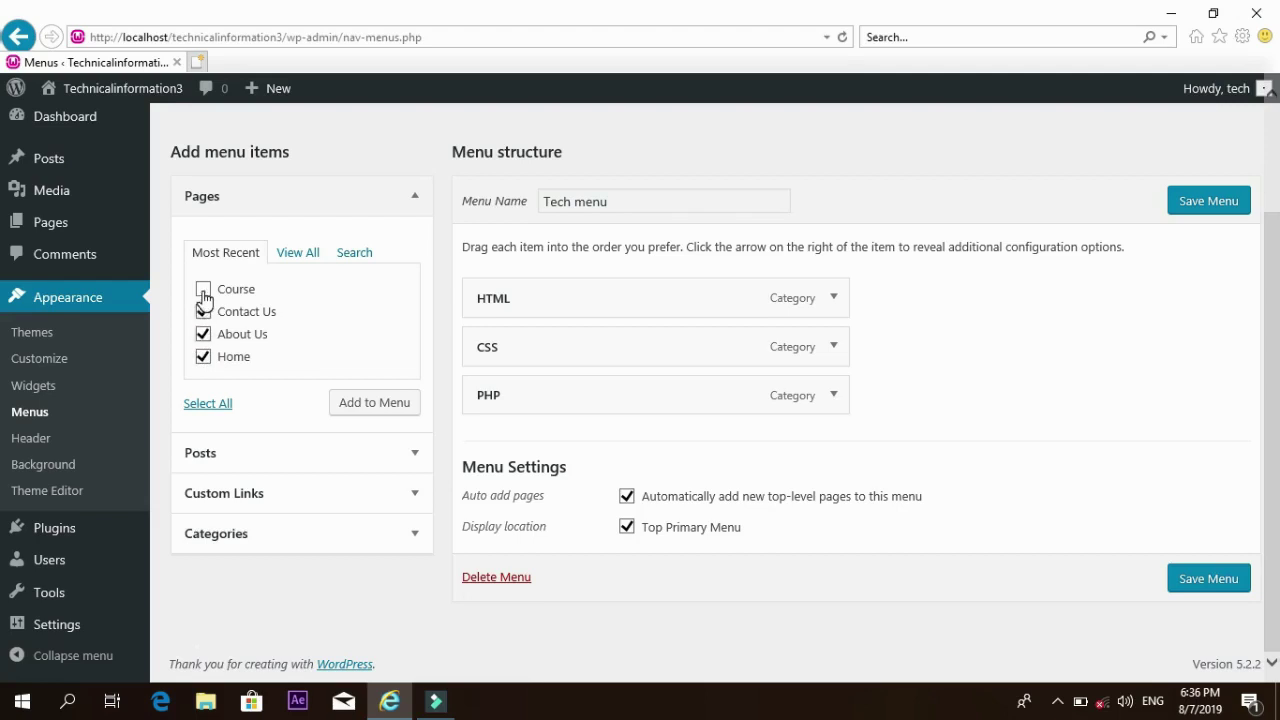
click(361, 403)
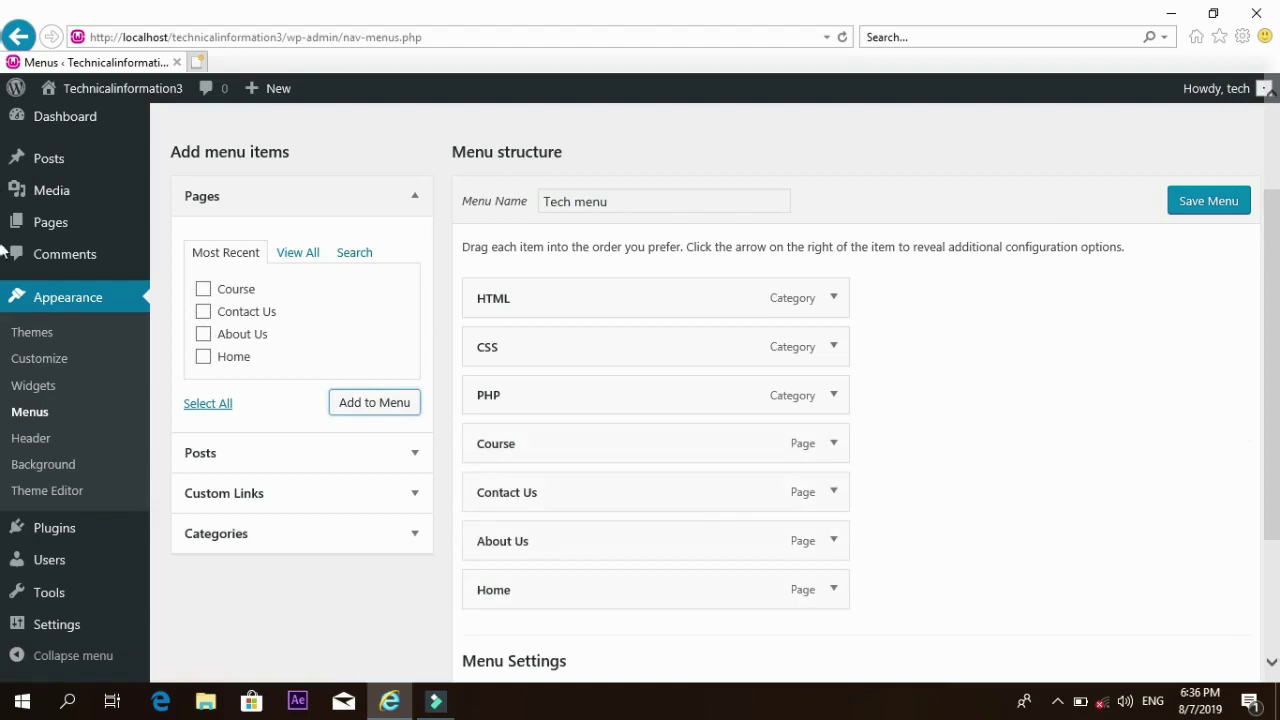
Reorder Tech menu as Home, Contact Us, About Us, HTML, Course, CSS, PHP, and save the menu.
scroll(1016, 205, down, 1)
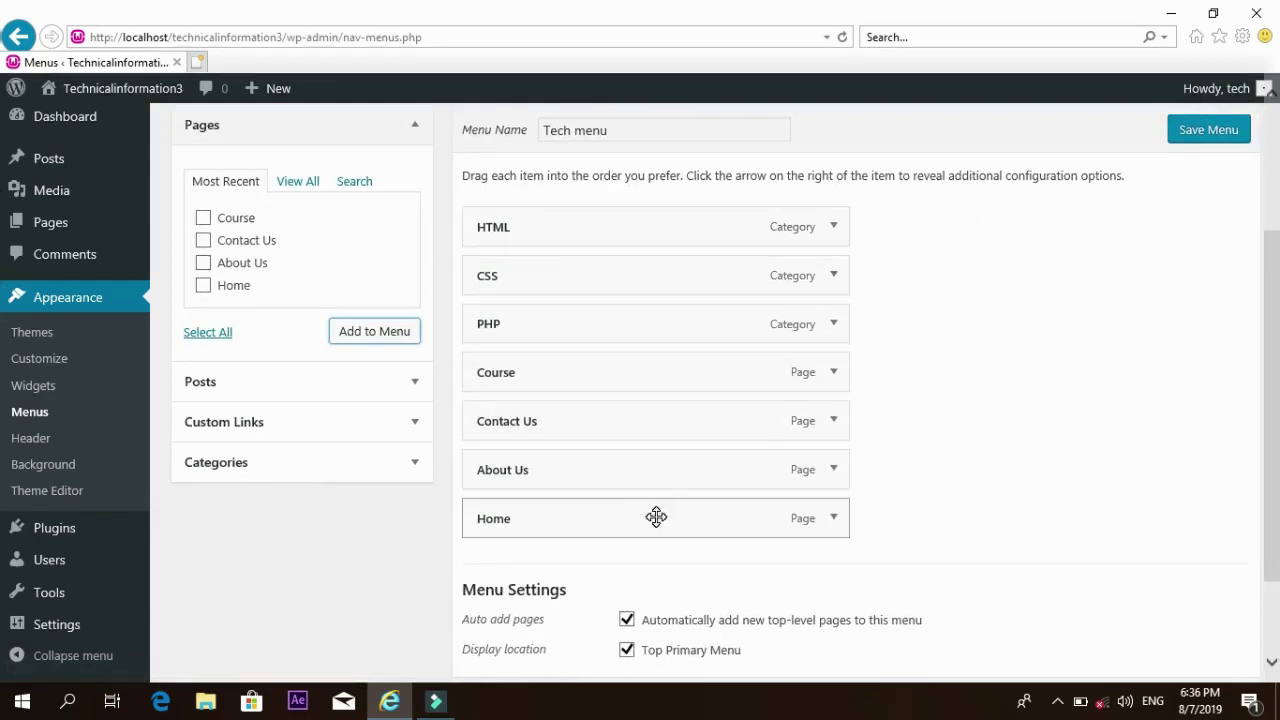
drag(654, 517, 657, 208)
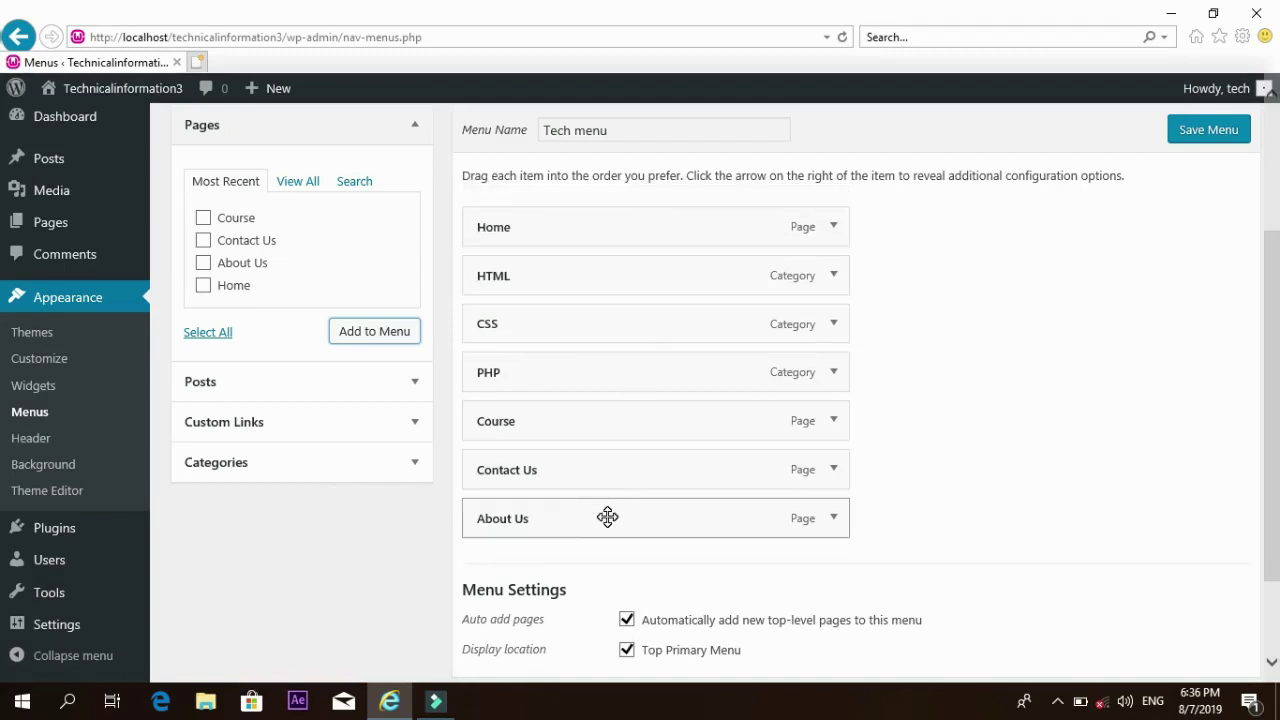
drag(607, 362, 554, 280)
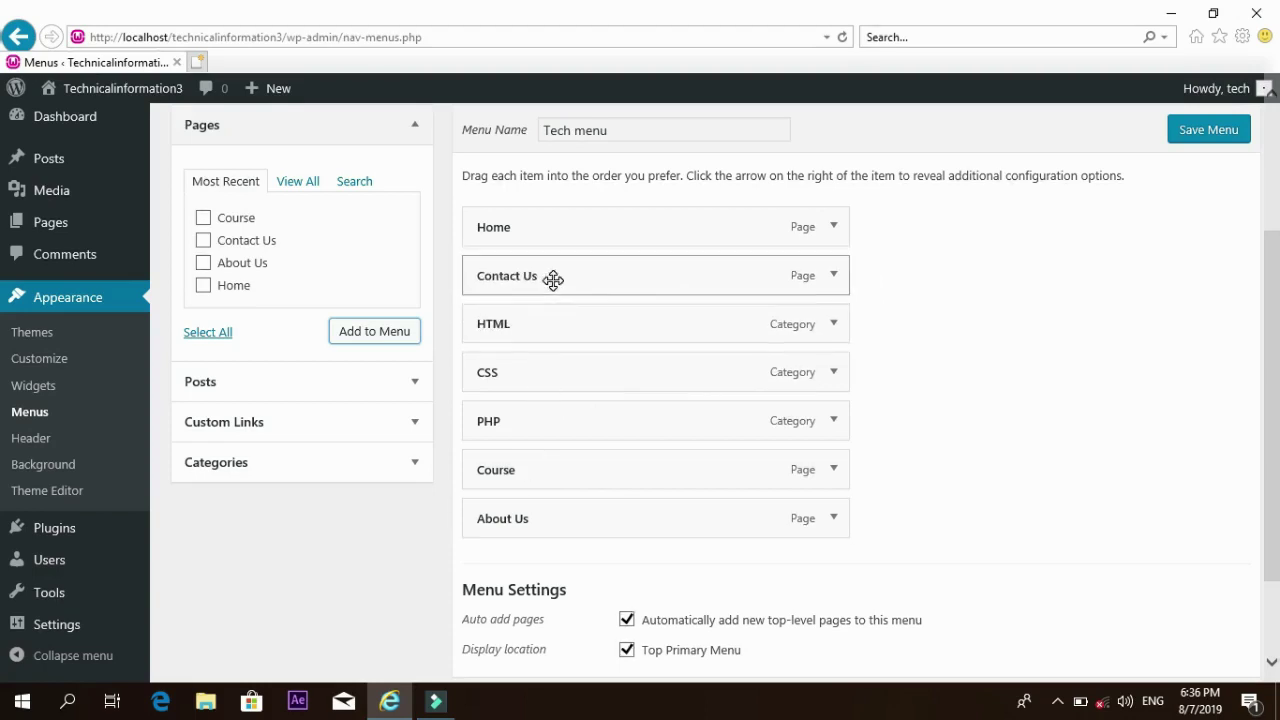
drag(543, 523, 566, 323)
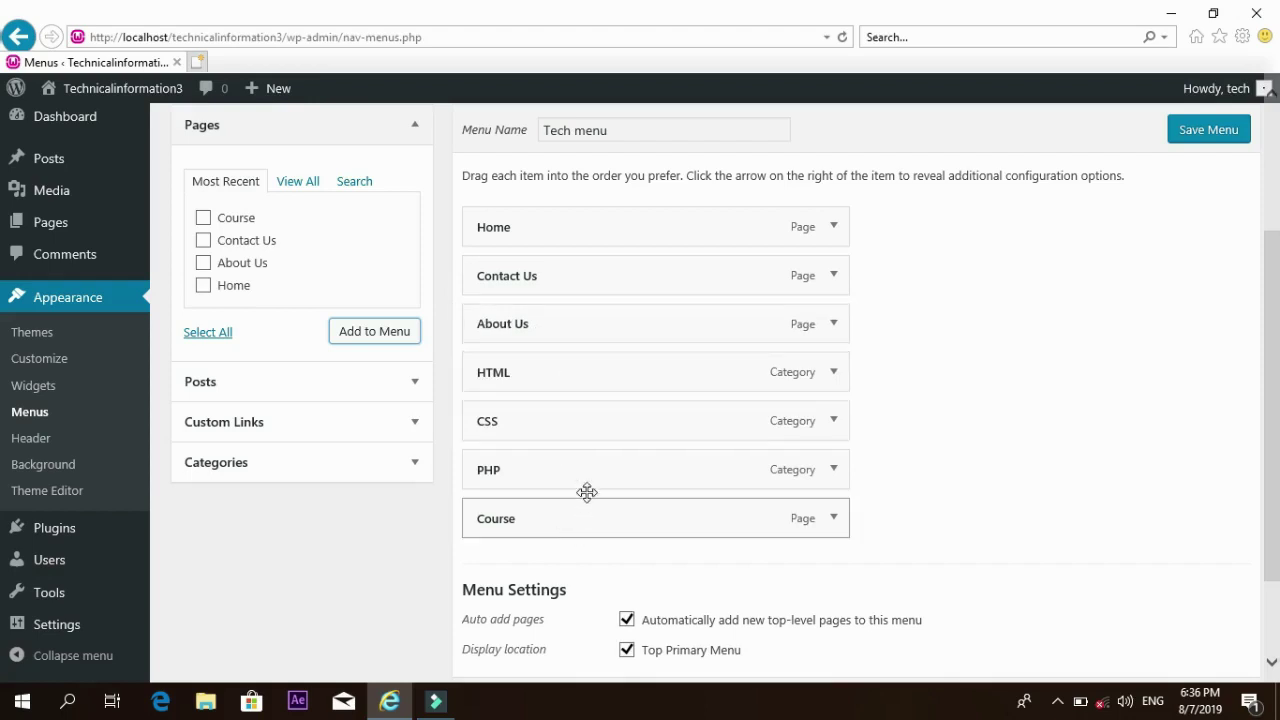
drag(587, 492, 581, 377)
drag(563, 420, 557, 420)
scroll(1276, 291, down, 1)
scroll(1276, 291, up, 2)
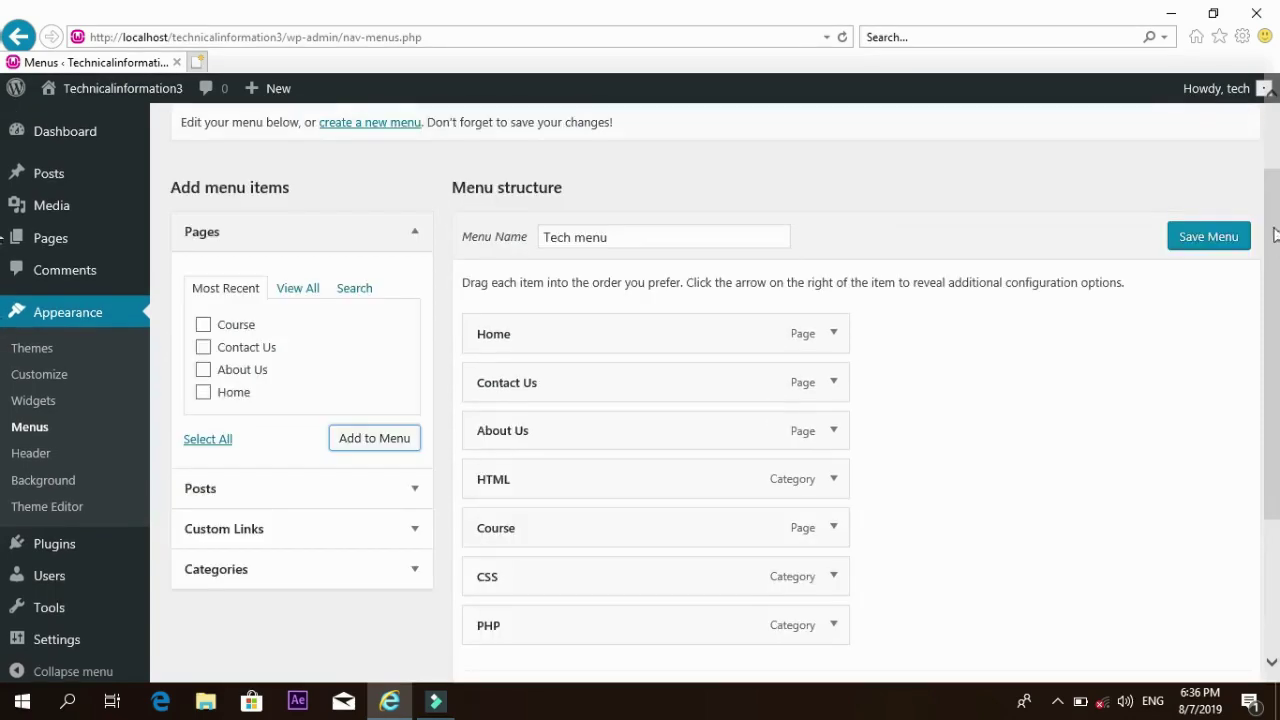
click(1205, 240)
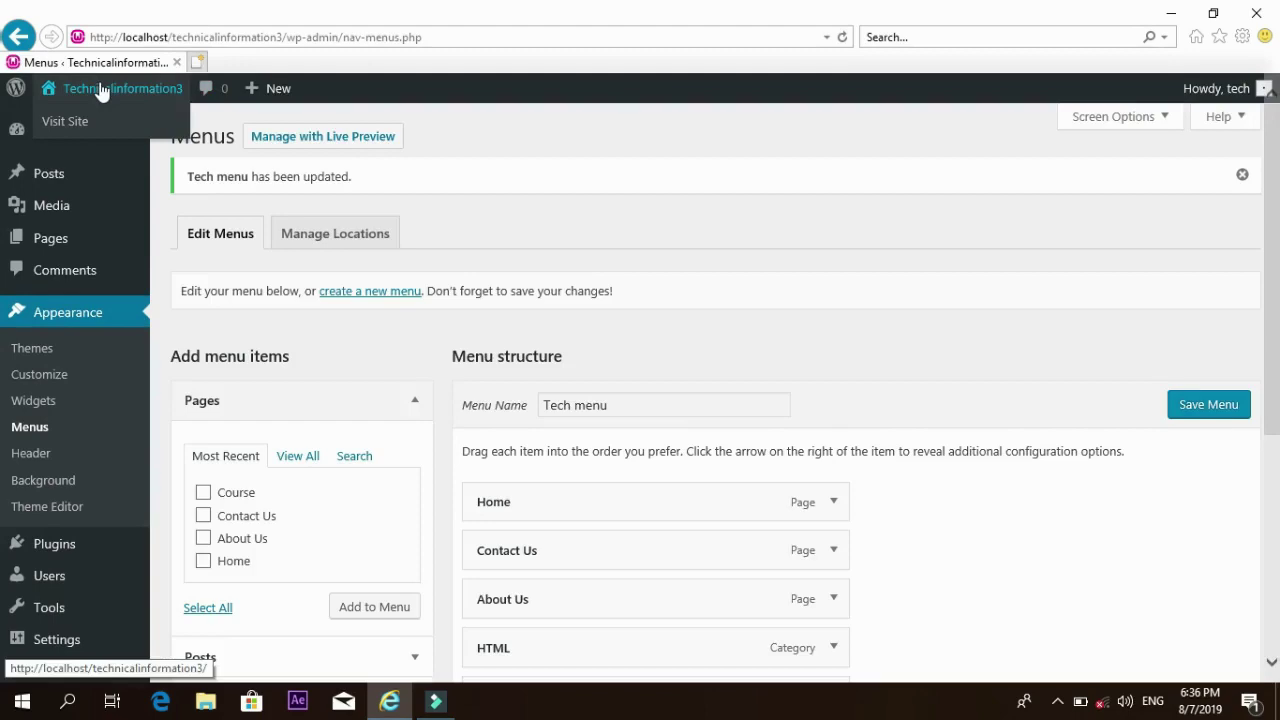
Visit the live site to check the order of the header navigation items, and go back to the dashboard.
click(102, 90)
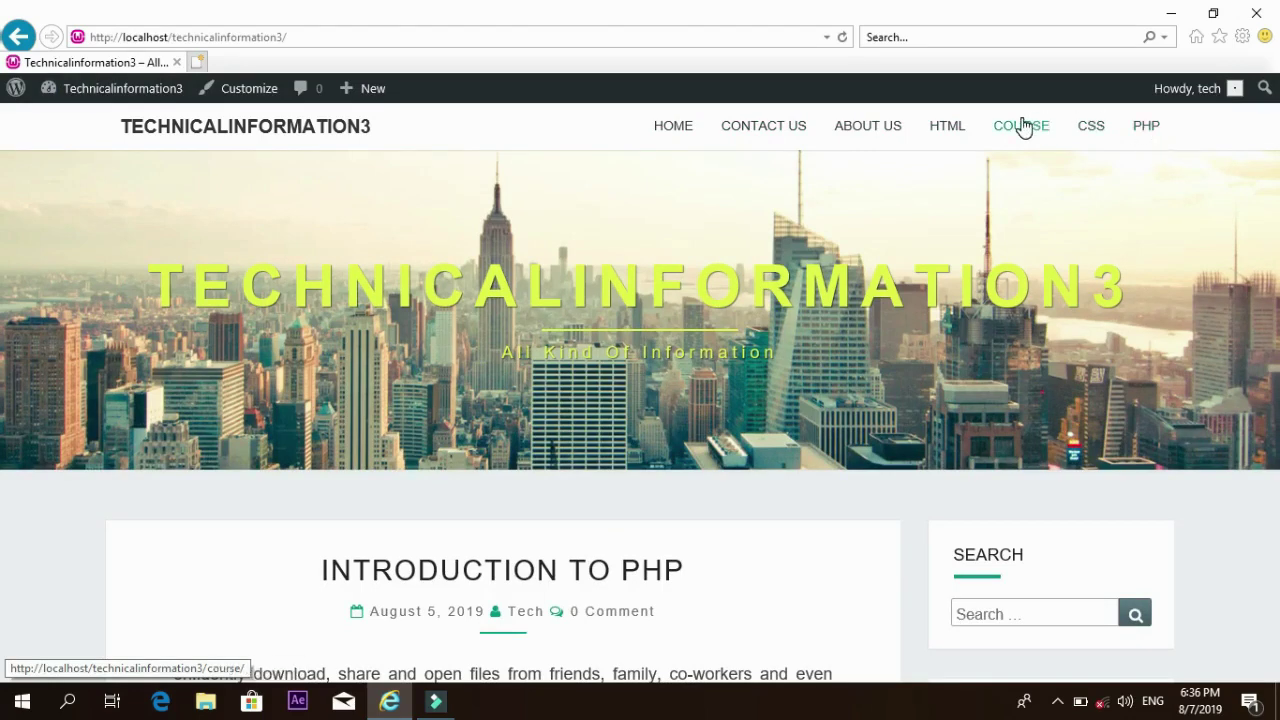
click(112, 88)
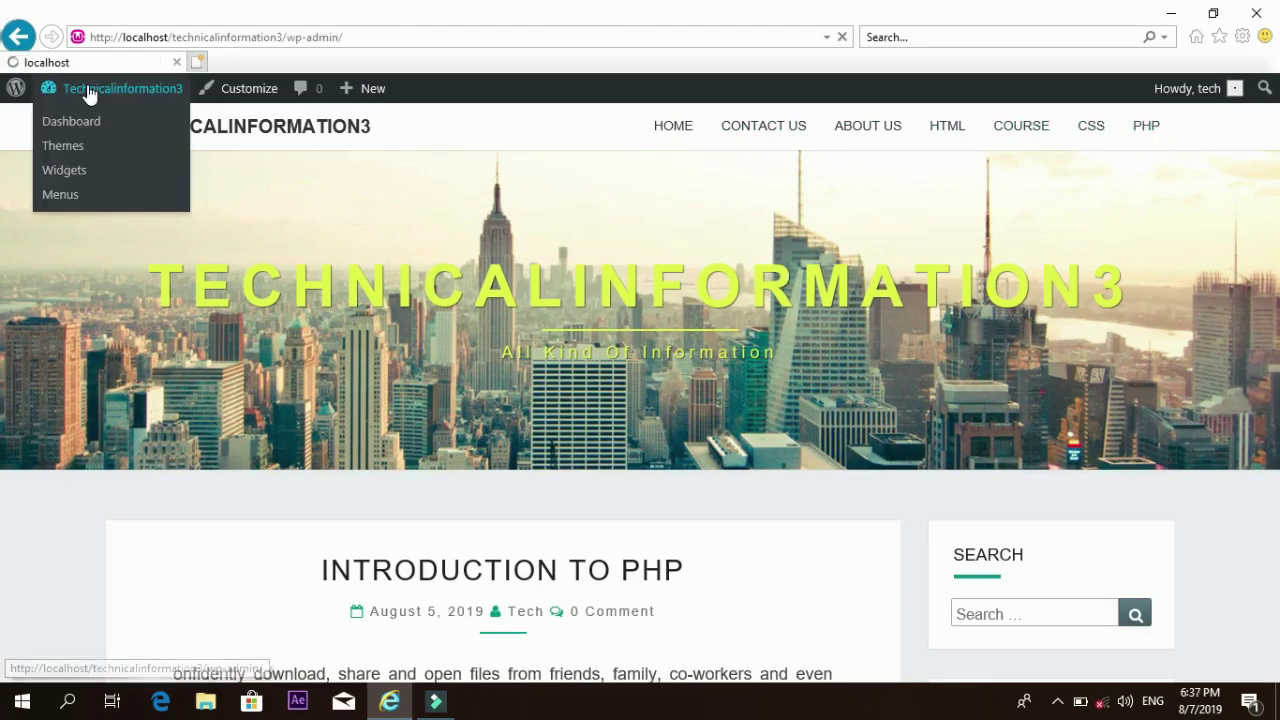
In the menu settings, nest the HTML, CSS and PHP categories as sub items under Course in Tech menu, and save the menu.
mouse_move(94, 385)
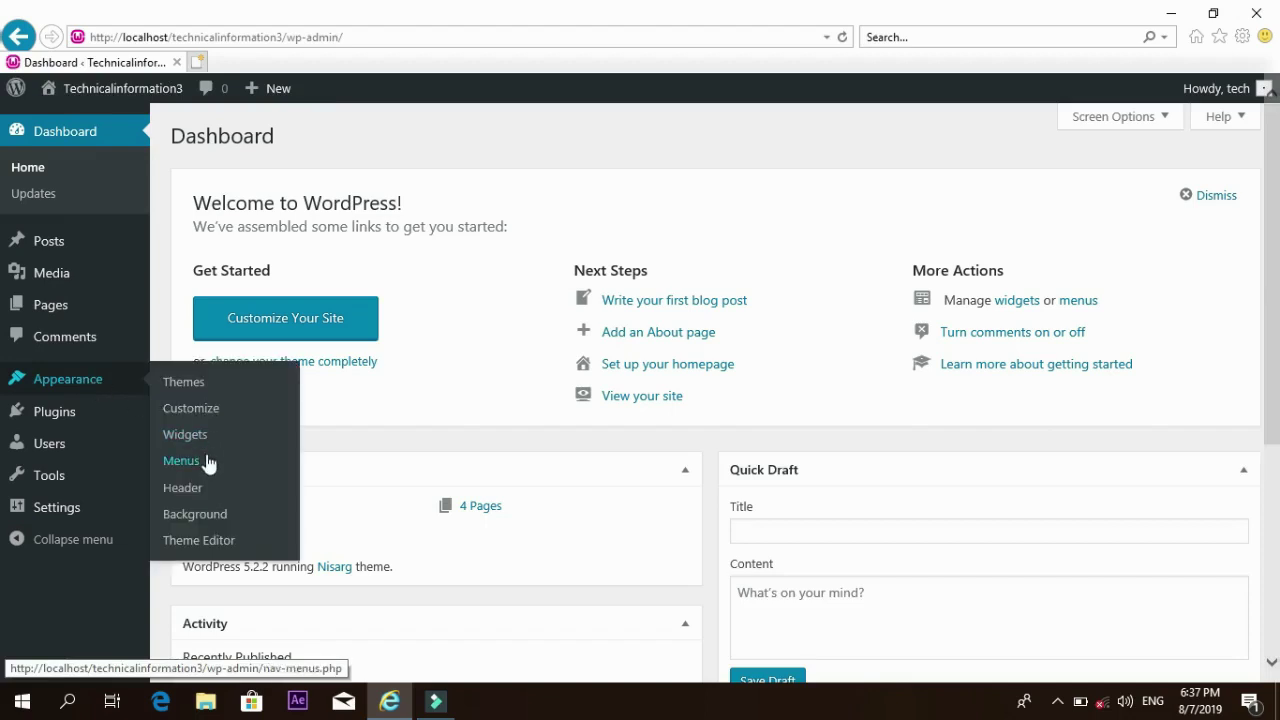
click(181, 461)
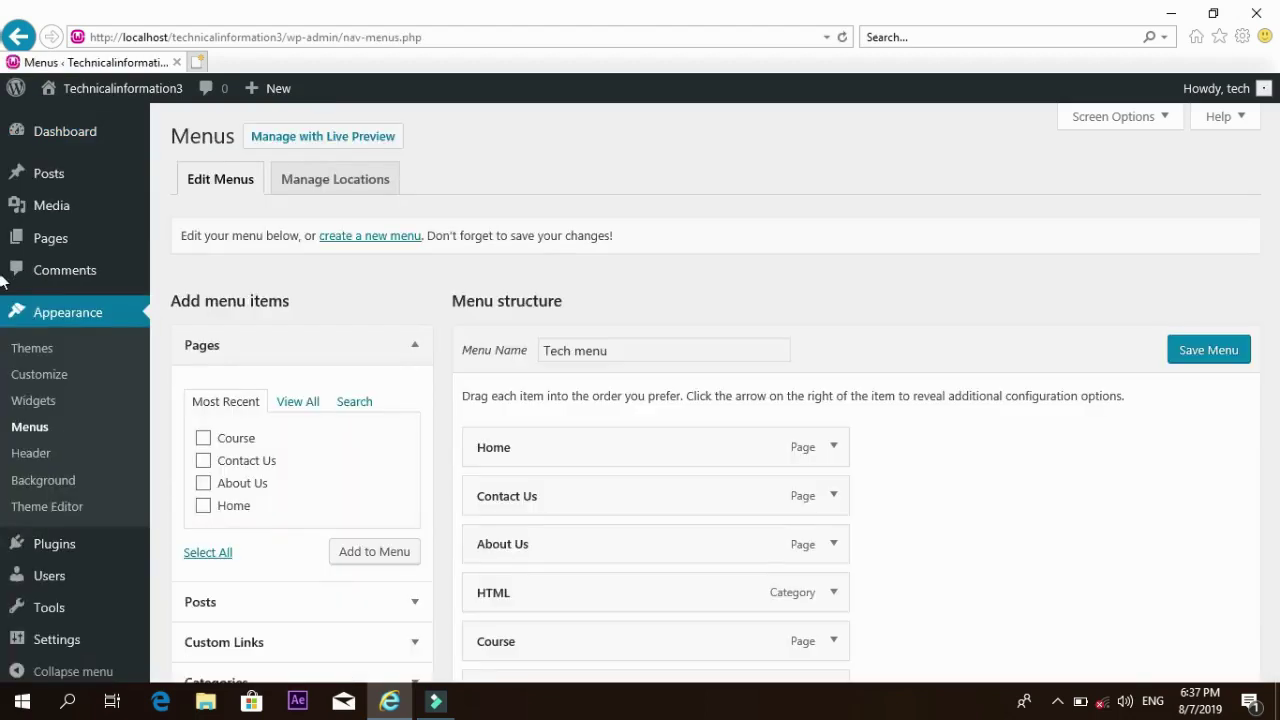
scroll(0, 245, down, 1)
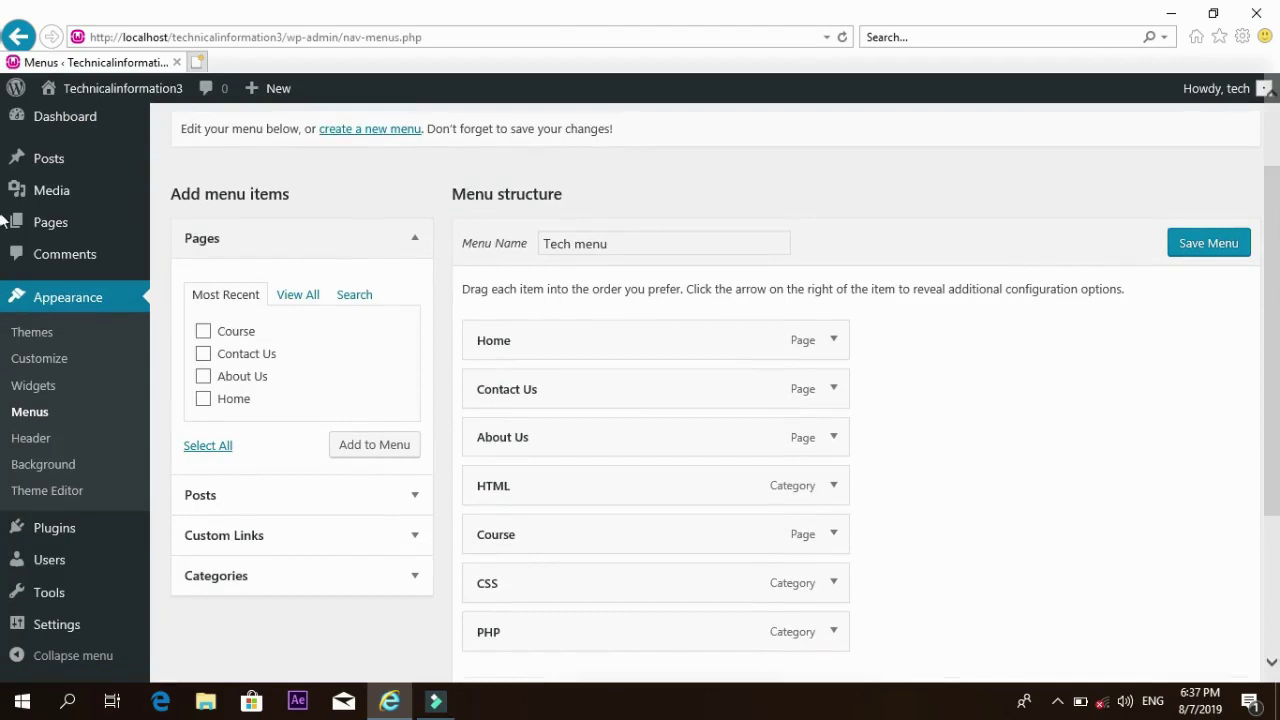
scroll(1243, 274, down, 1)
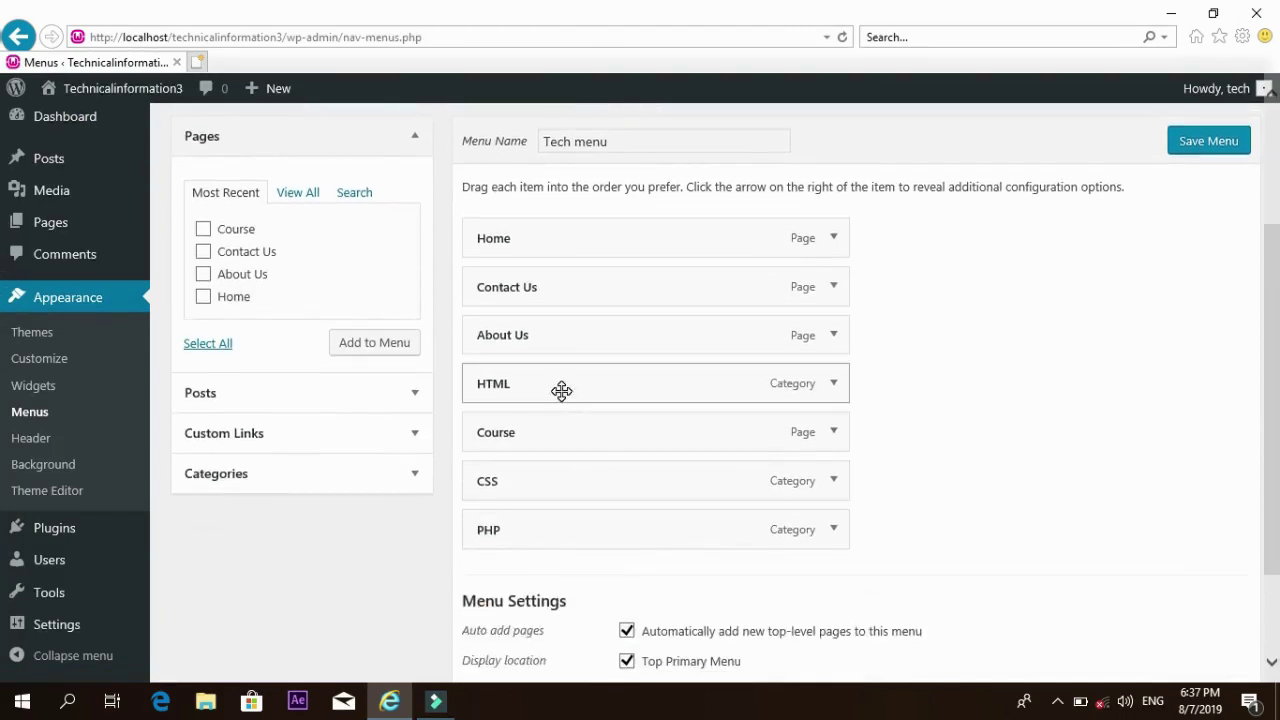
drag(561, 391, 610, 437)
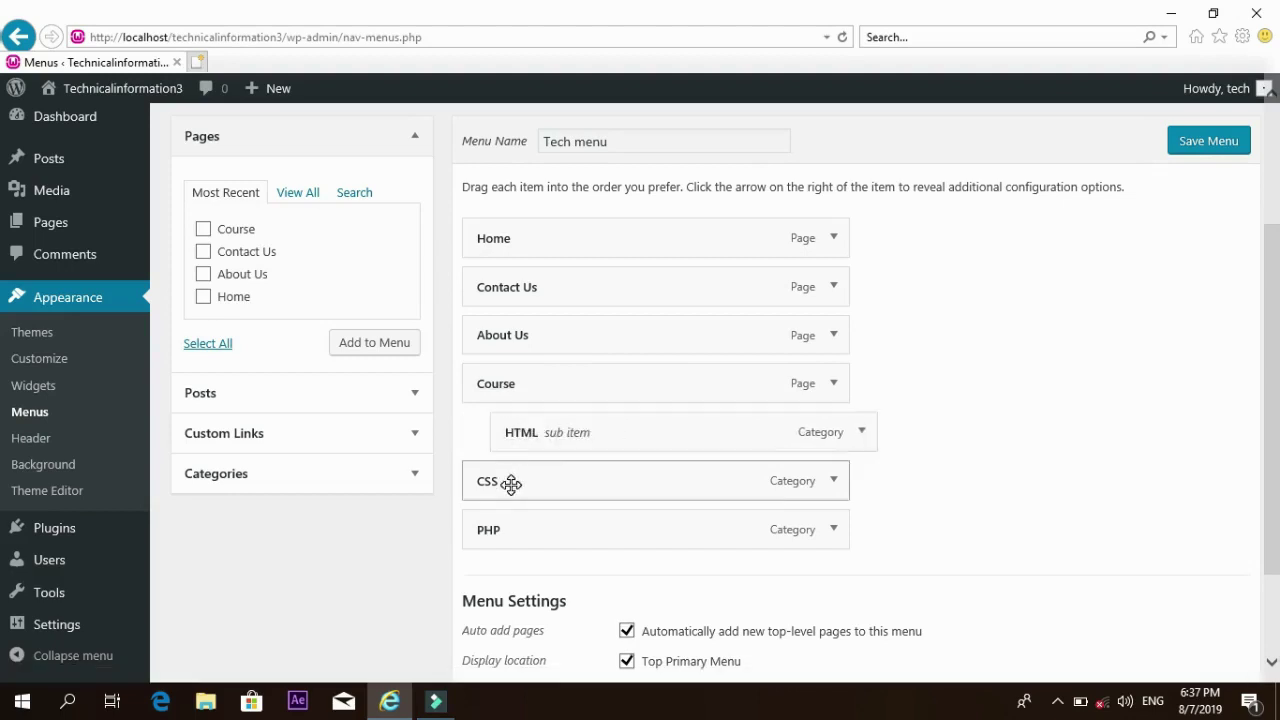
drag(511, 483, 569, 526)
click(1222, 158)
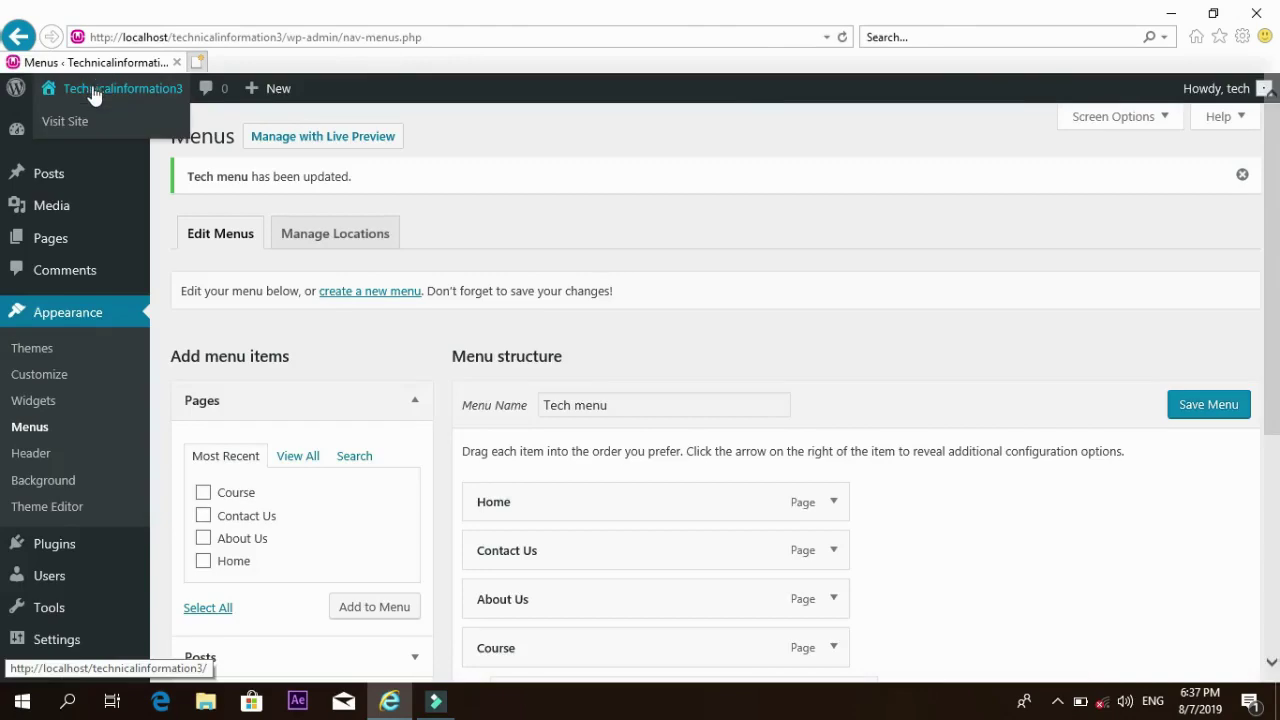
Visit the live site, check the Course dropdown in the header navigation, and open the Course page.
click(93, 92)
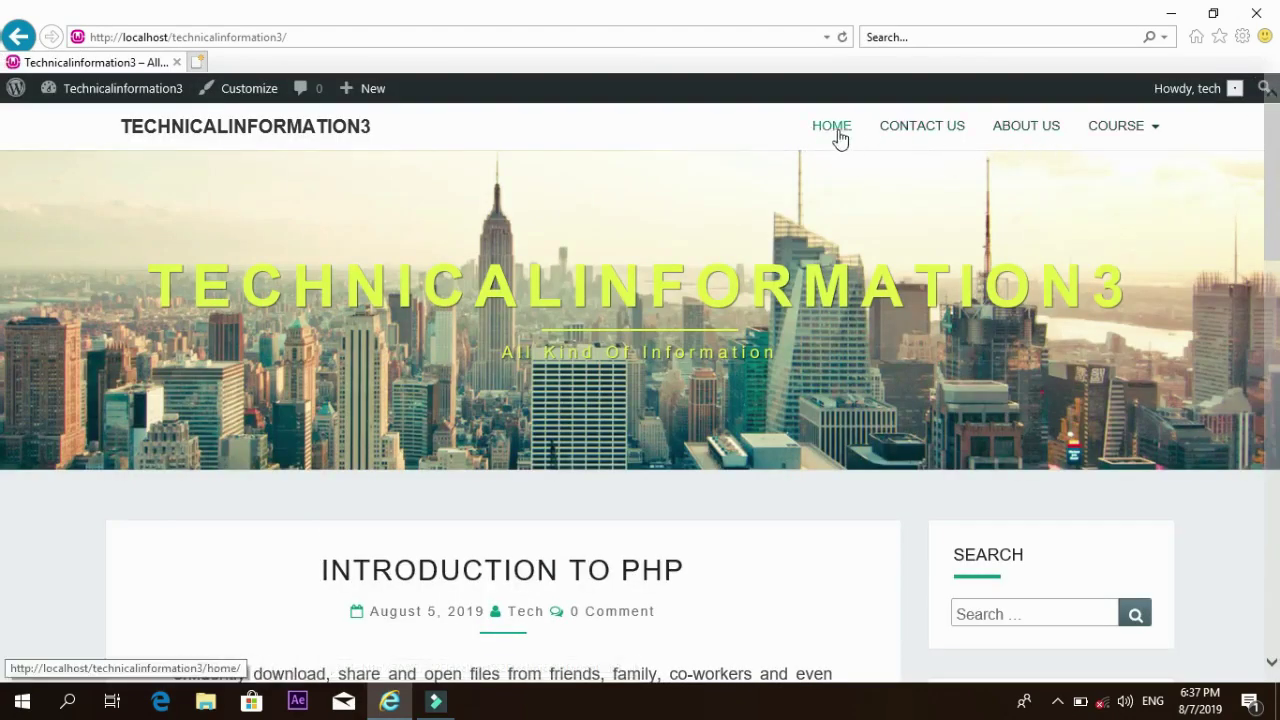
mouse_move(1173, 143)
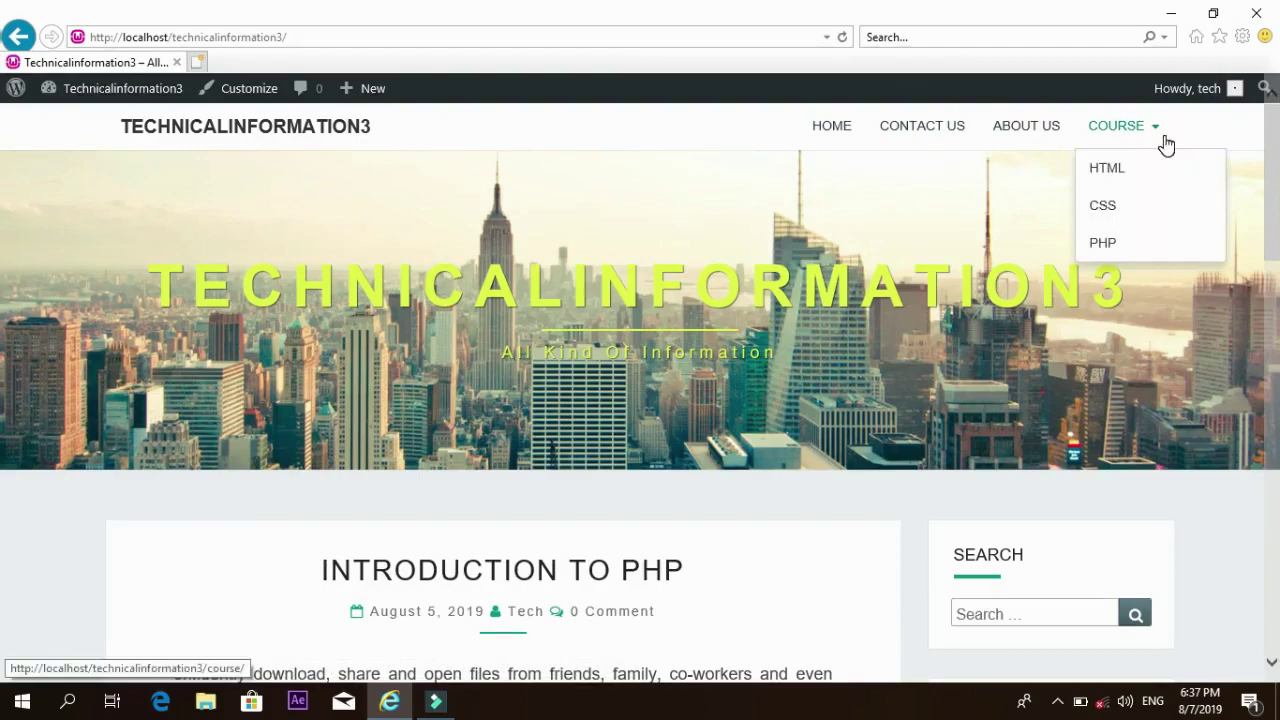
click(1157, 141)
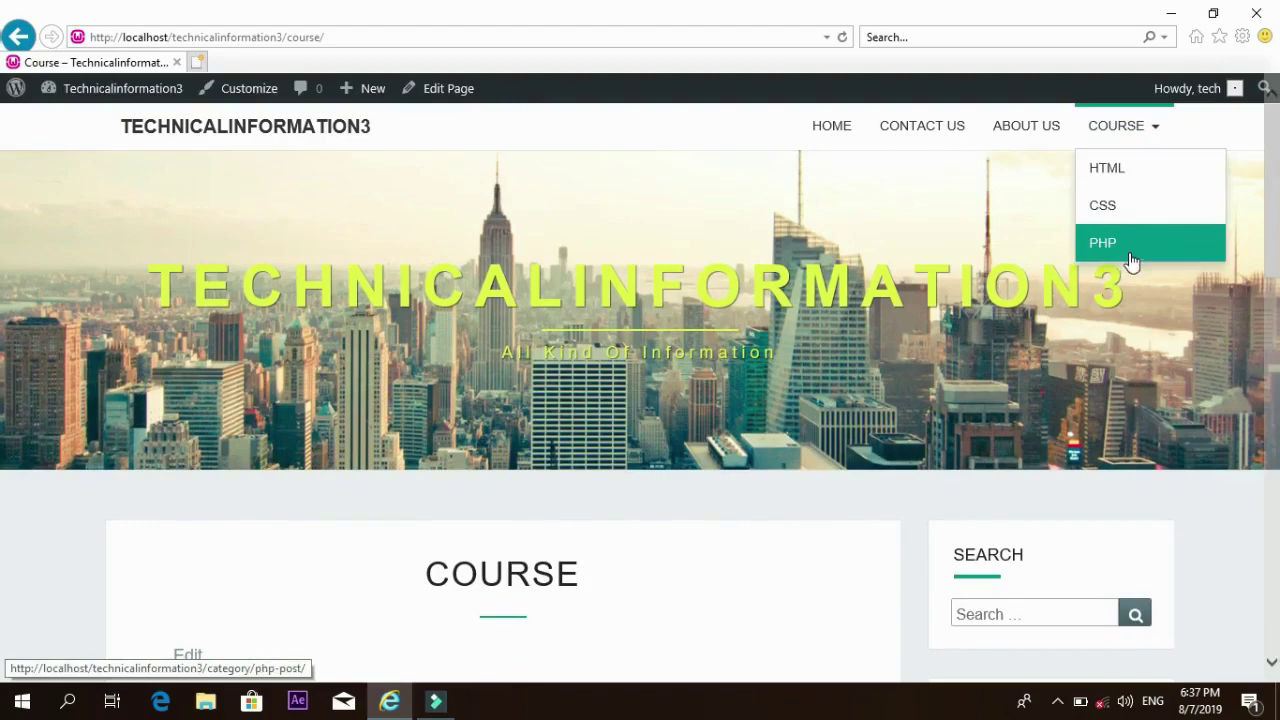
Open the HTML category from the Course dropdown and look through its posts.
click(1139, 187)
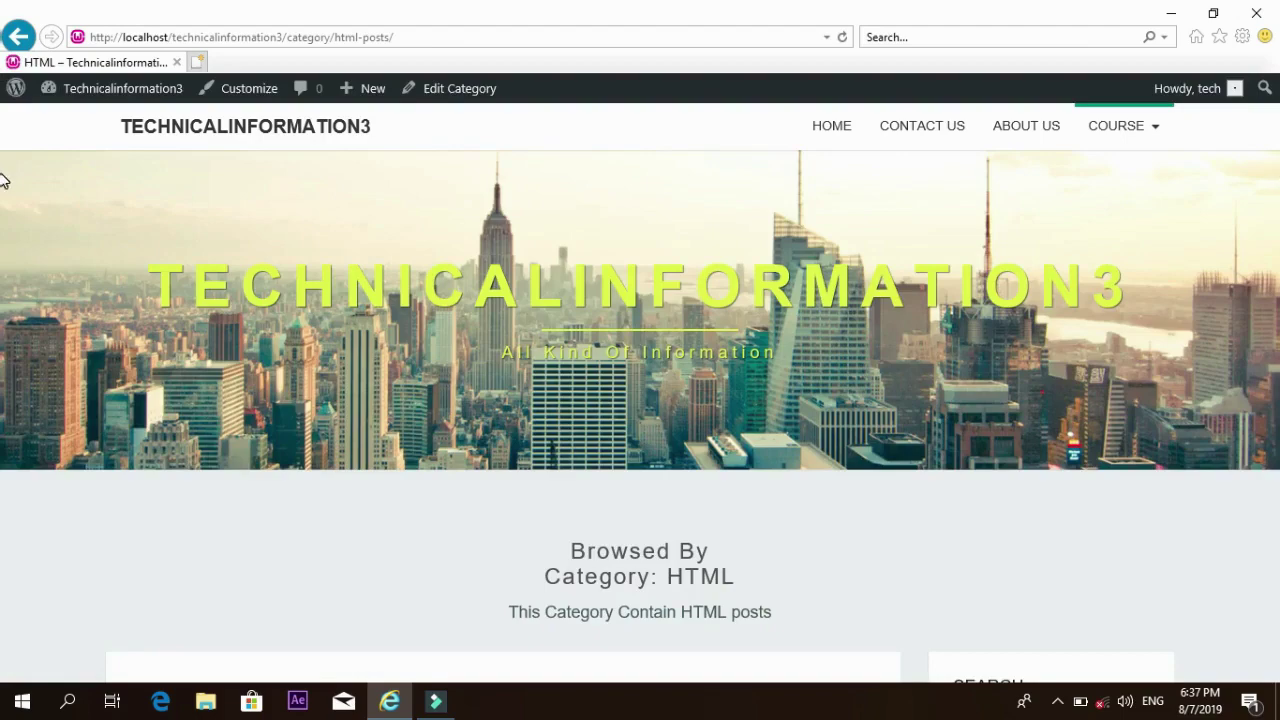
scroll(3, 257, down, 4)
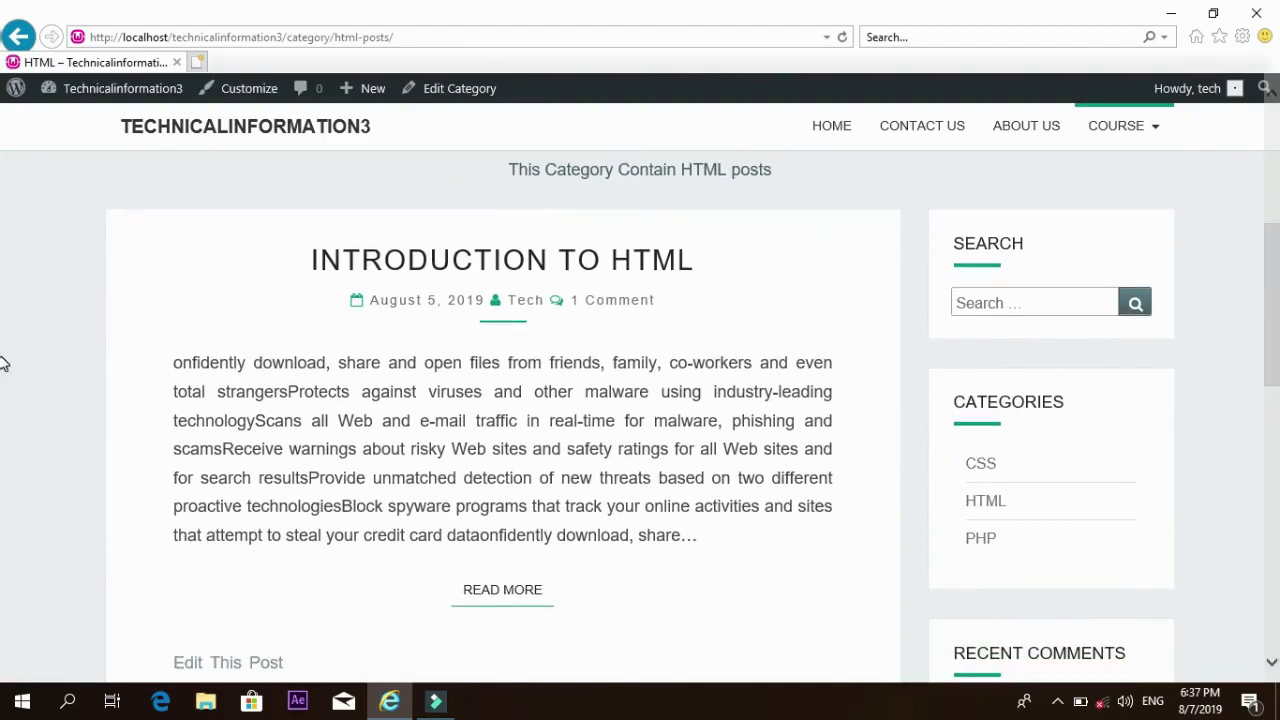
scroll(9, 229, up, 4)
scroll(1229, 403, down, 6)
scroll(1251, 249, up, 6)
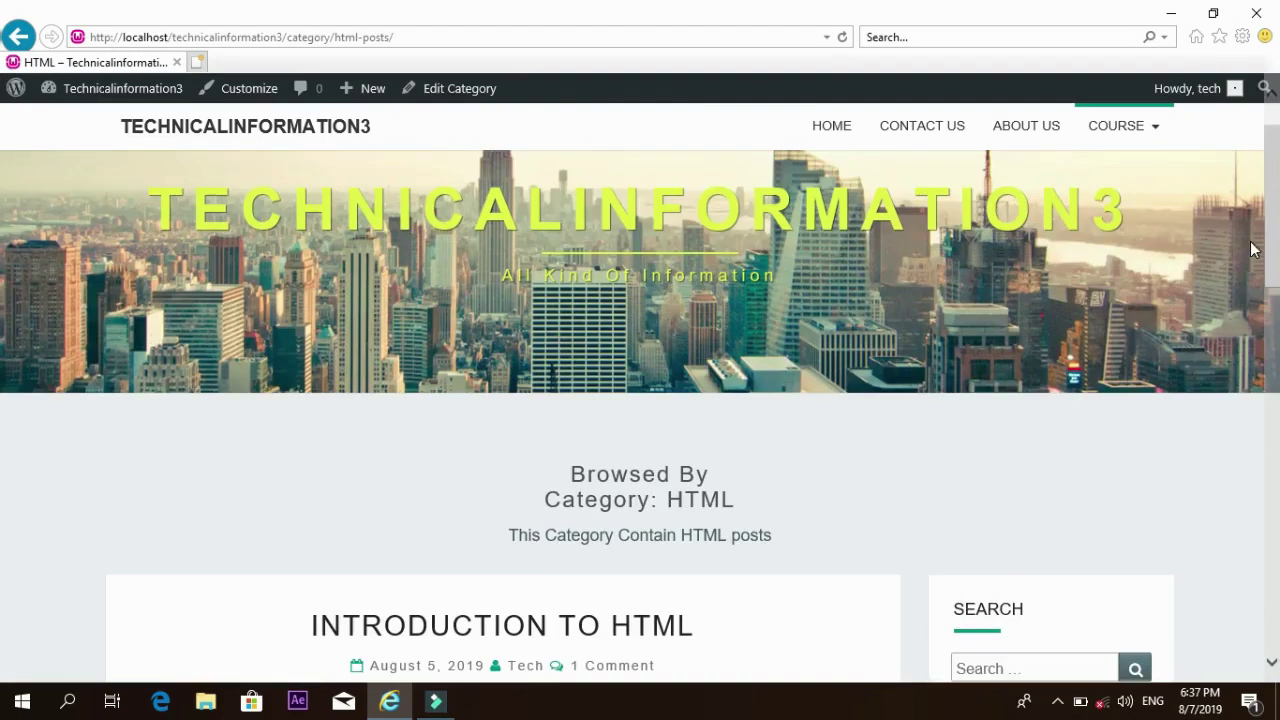
Open the CSS category under Course in the site navigation and review the posts it lists.
mouse_move(1175, 143)
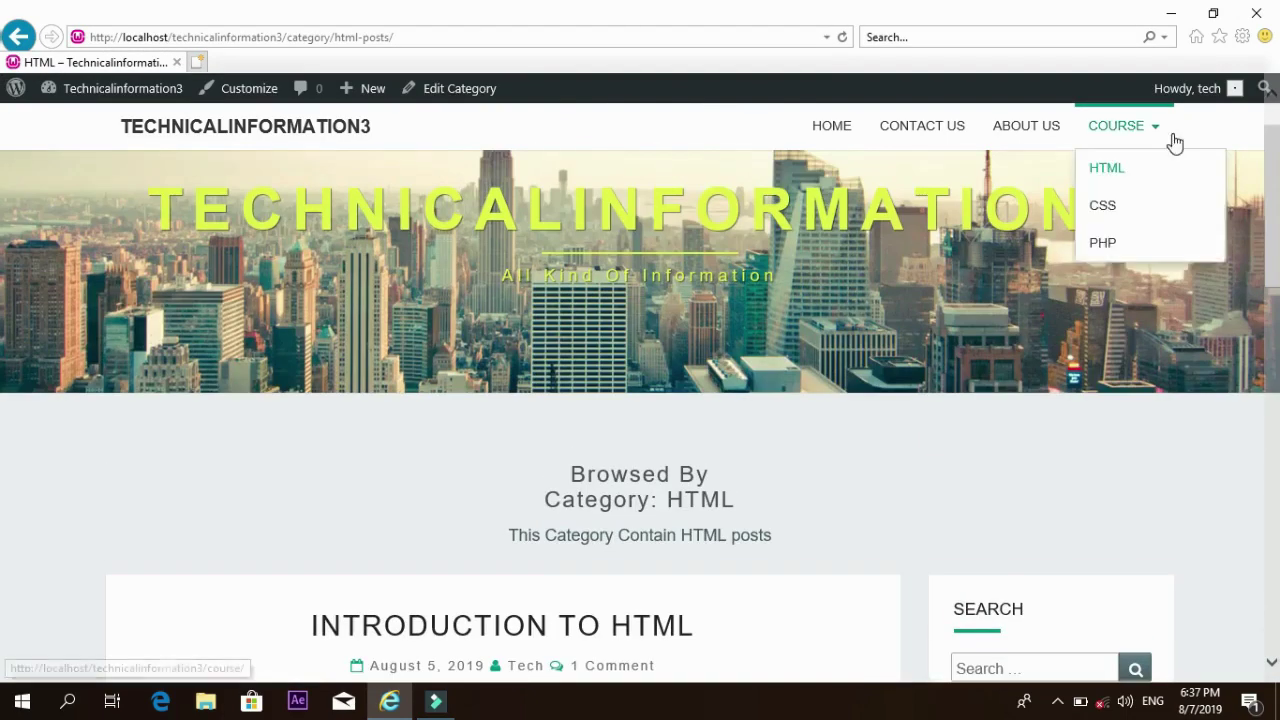
click(1131, 205)
scroll(3, 200, down, 6)
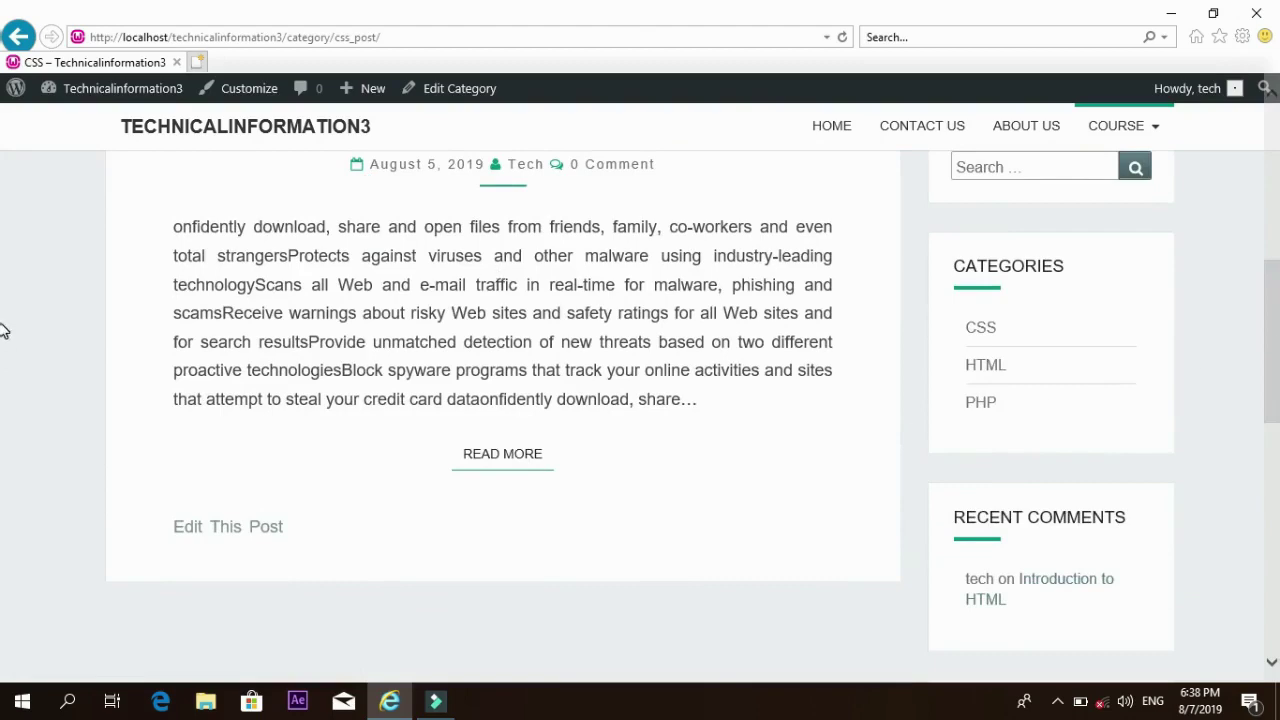
scroll(3, 330, up, 6)
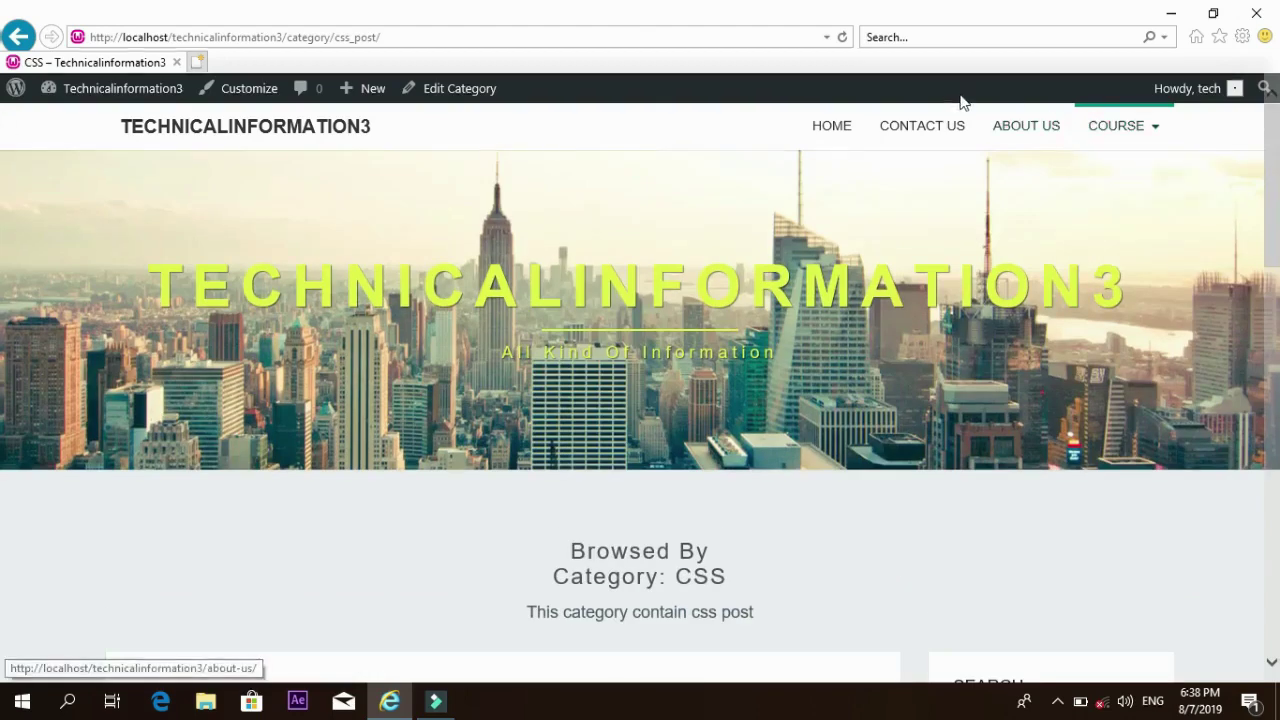
Open the Home page from the header navigation and look over its image, text and sidebar.
click(860, 130)
scroll(3, 207, down, 5)
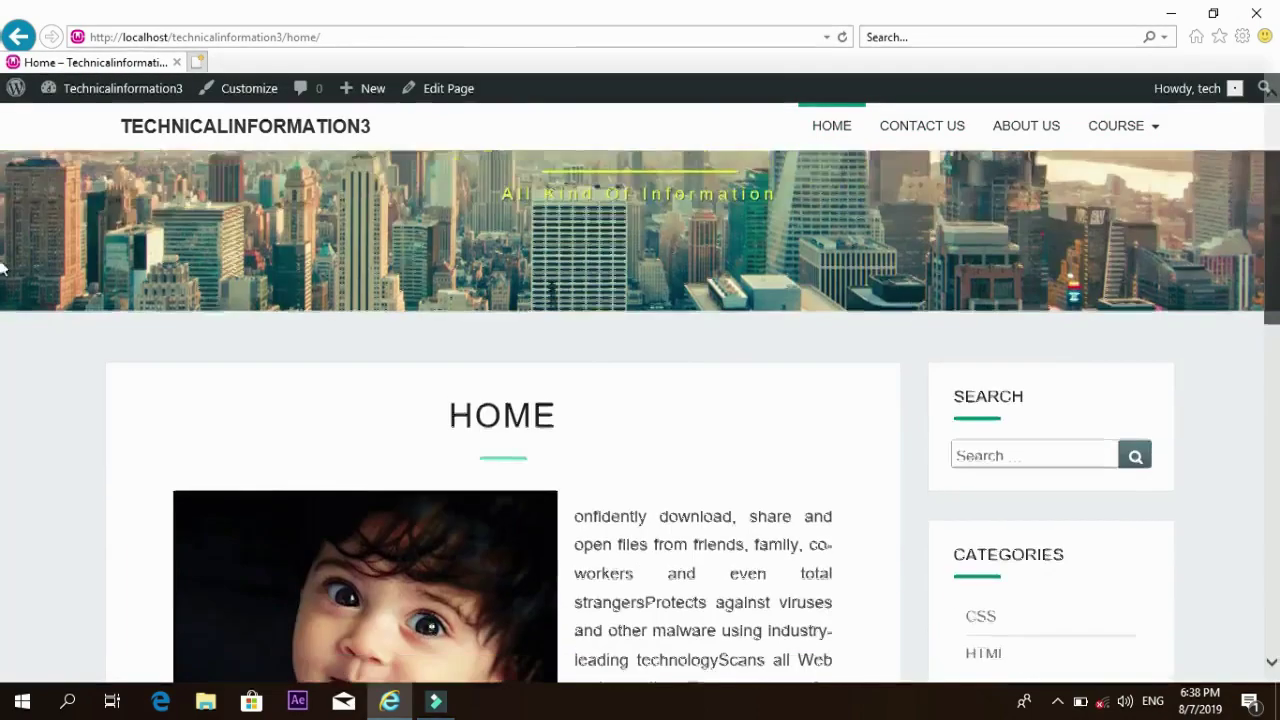
scroll(3, 349, up, 3)
scroll(3, 285, down, 2)
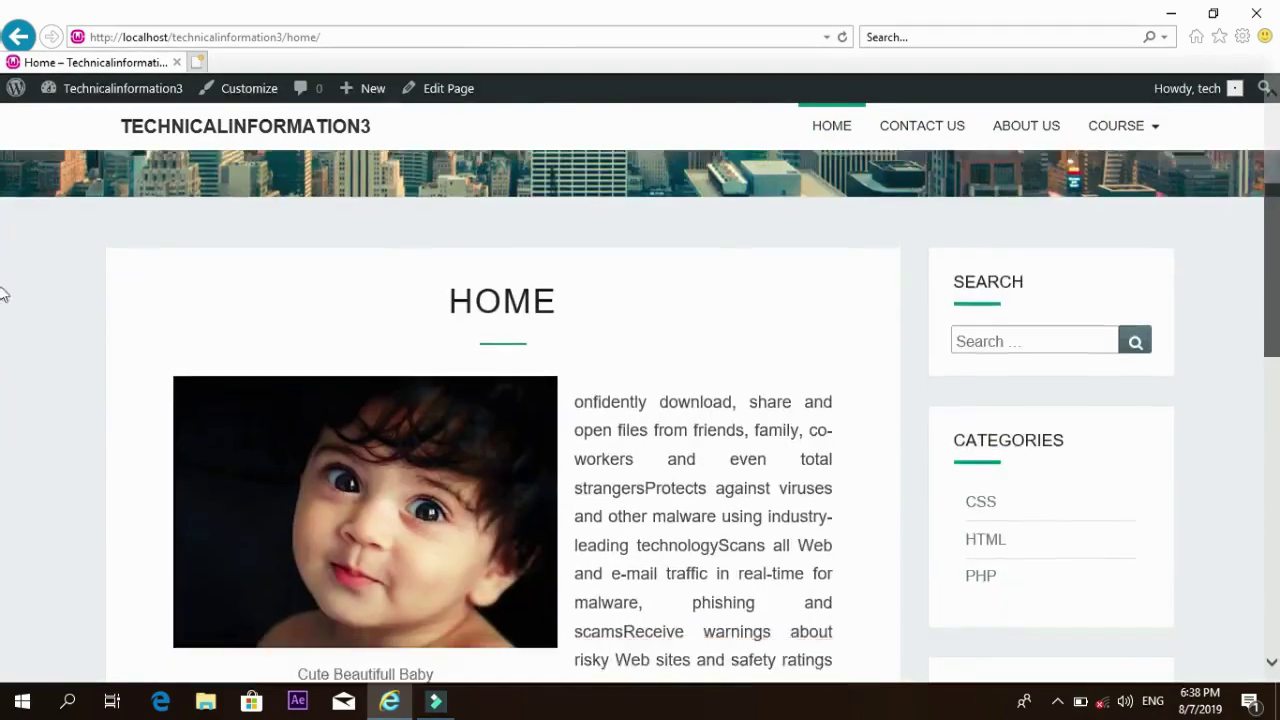
scroll(3, 248, down, 2)
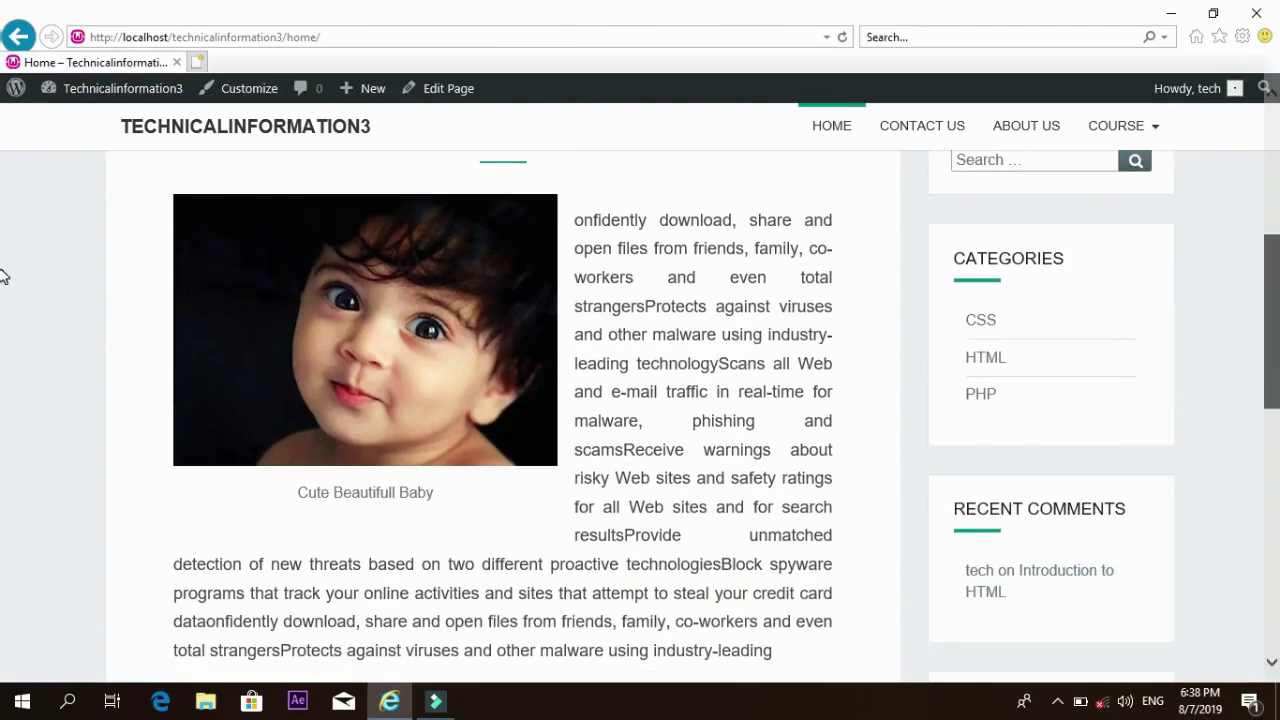
scroll(3, 298, up, 6)
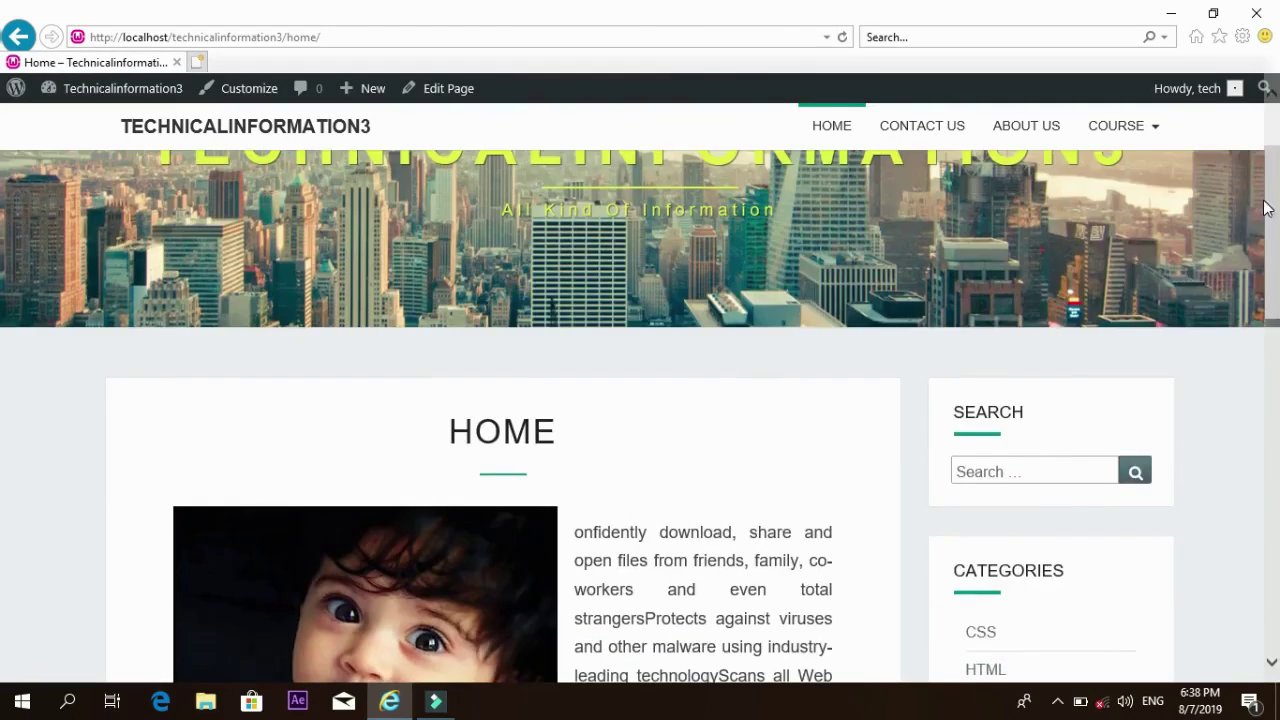
Check the Contact Us and About Us links in the header navigation, and go back to the Home page to review it.
click(922, 127)
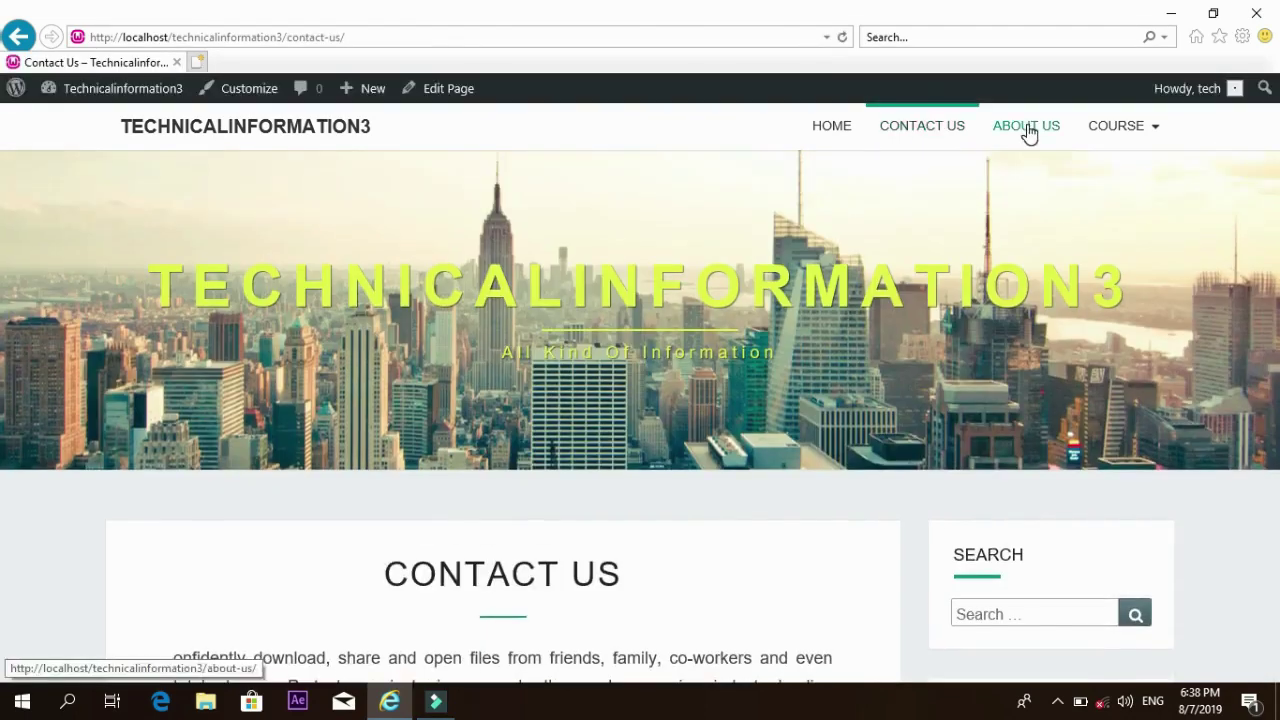
click(1027, 130)
click(843, 130)
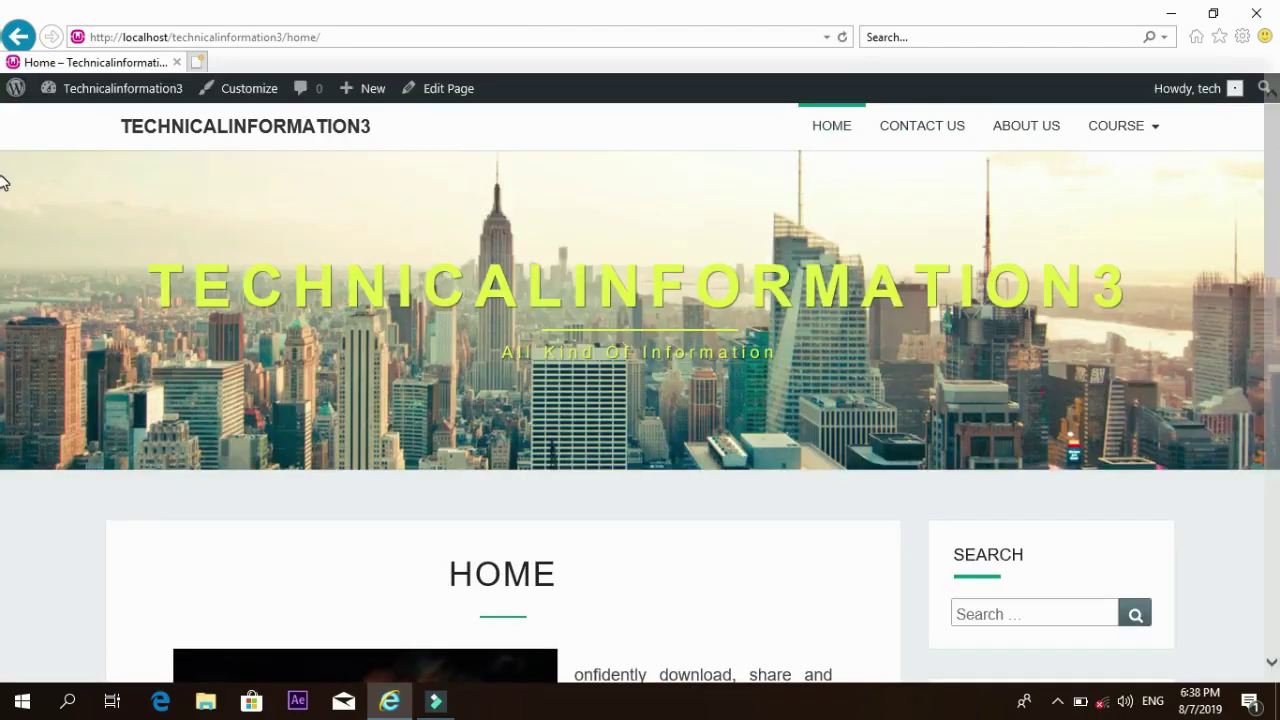
scroll(3, 250, down, 4)
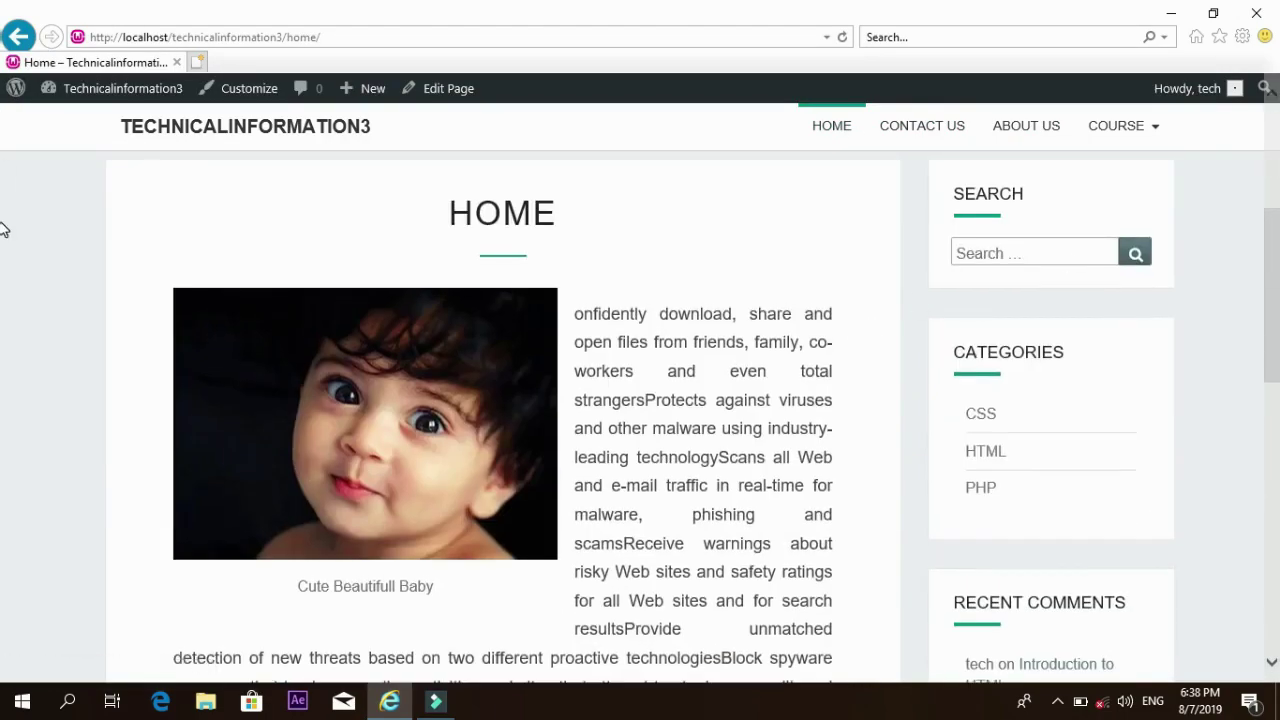
scroll(3, 251, down, 3)
scroll(3, 166, up, 7)
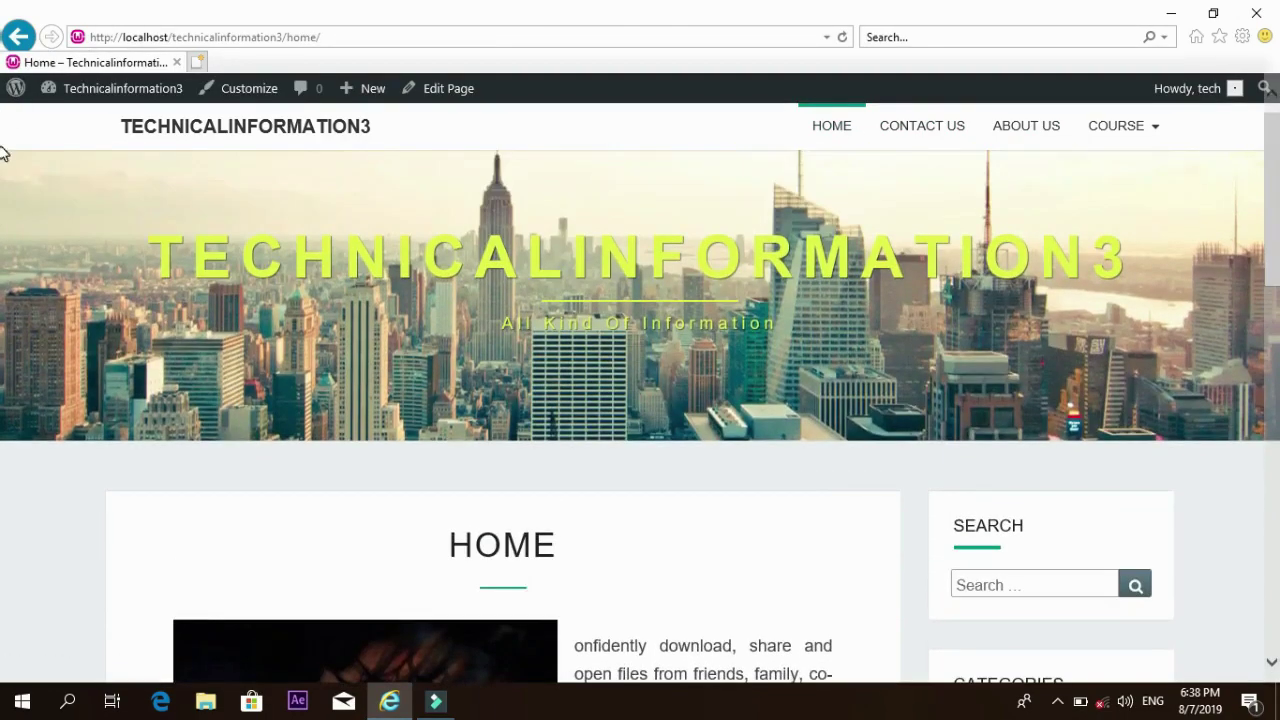
Return to the WordPress dashboard and open the Themes page of the appearance settings.
mouse_move(116, 102)
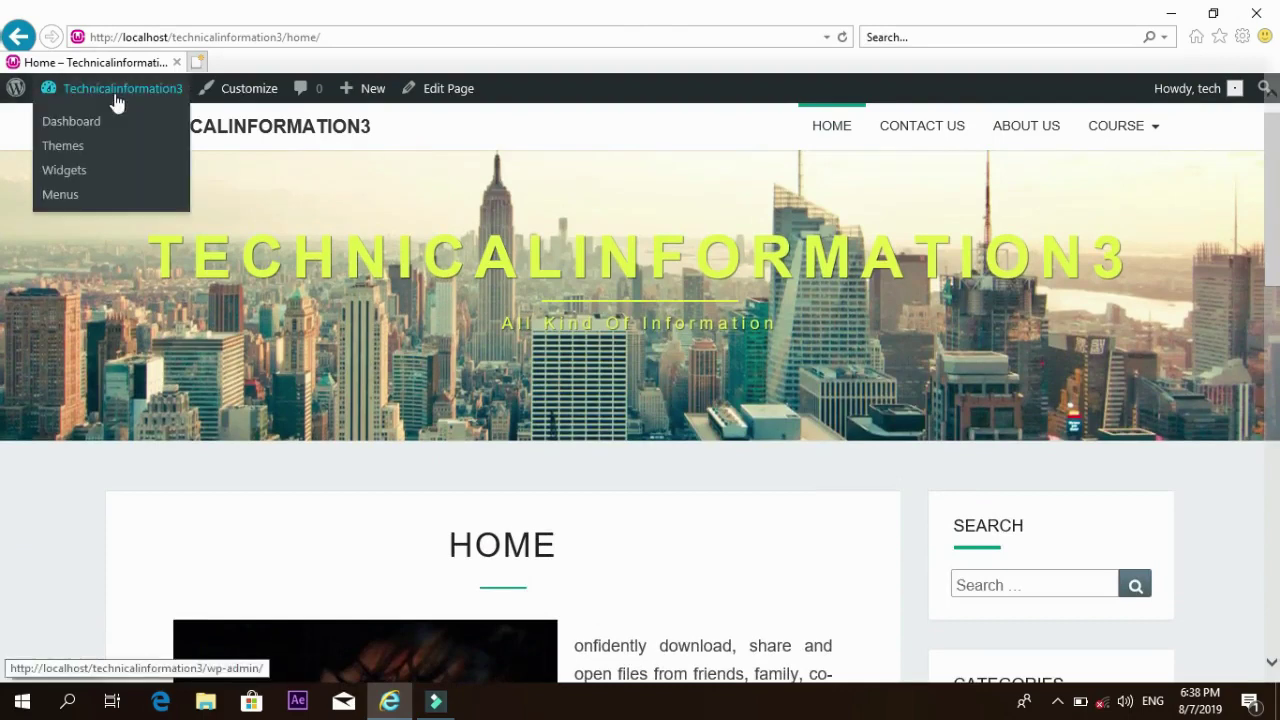
click(70, 121)
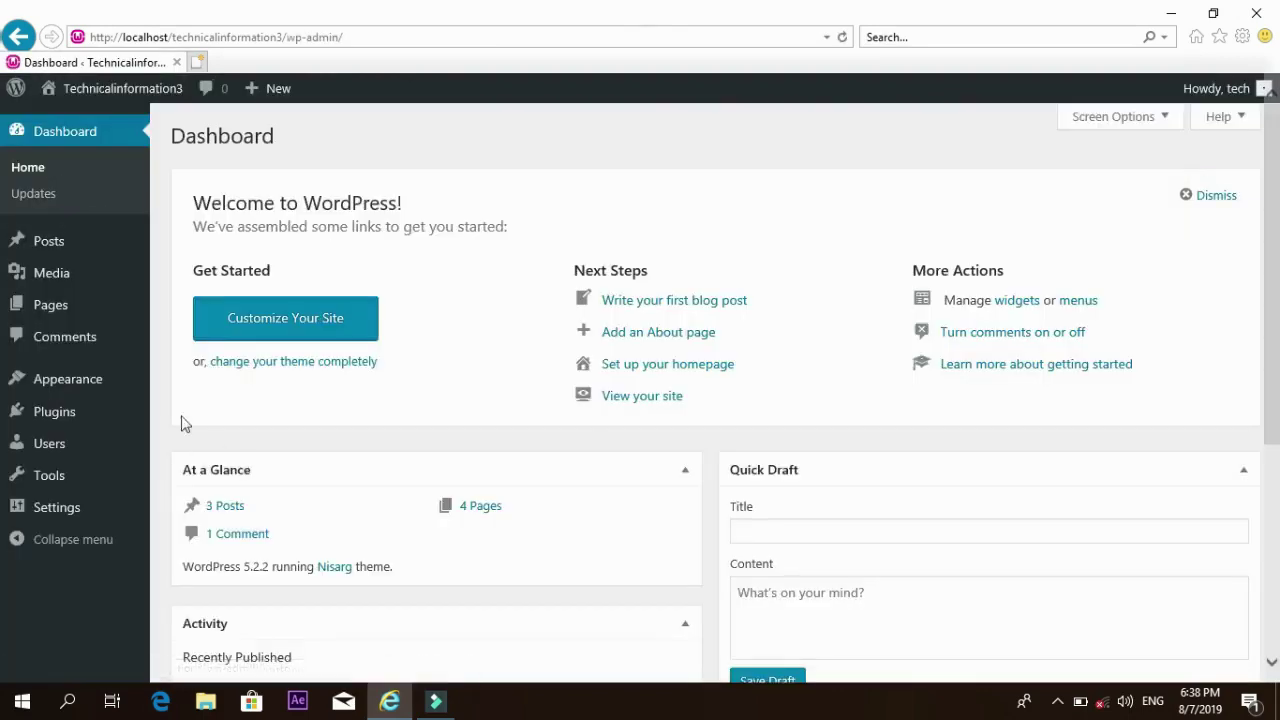
click(79, 380)
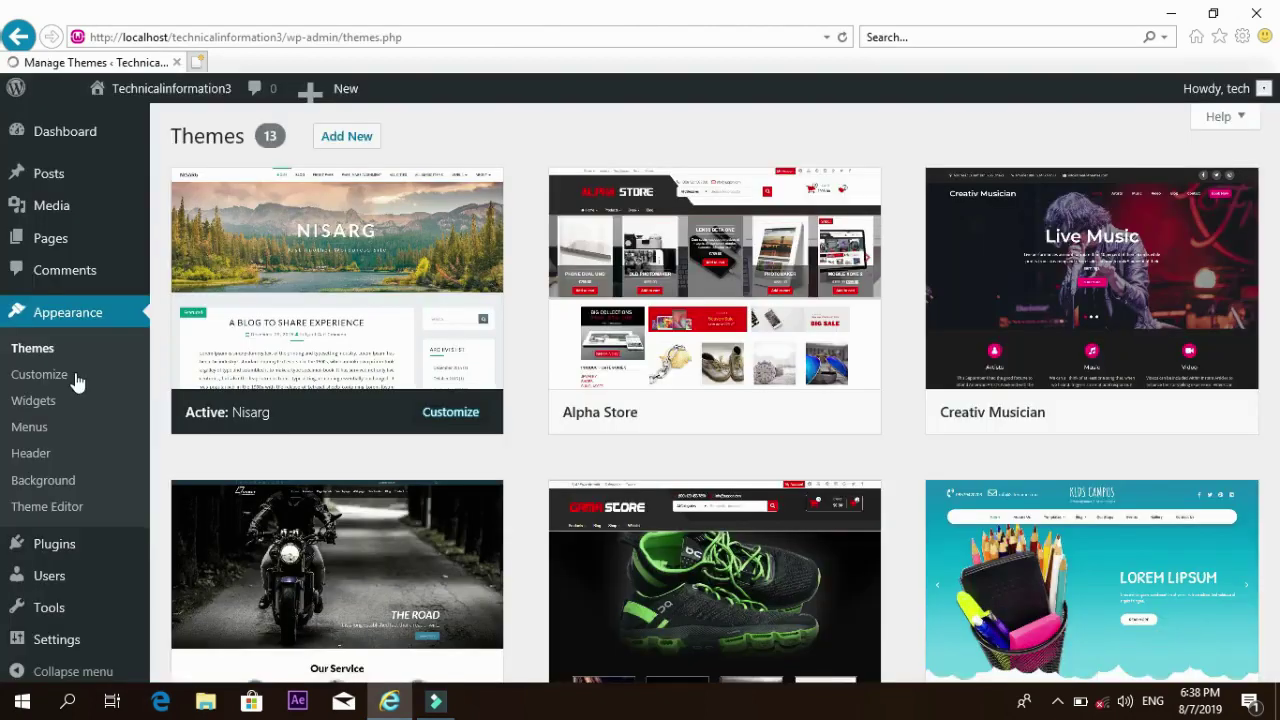